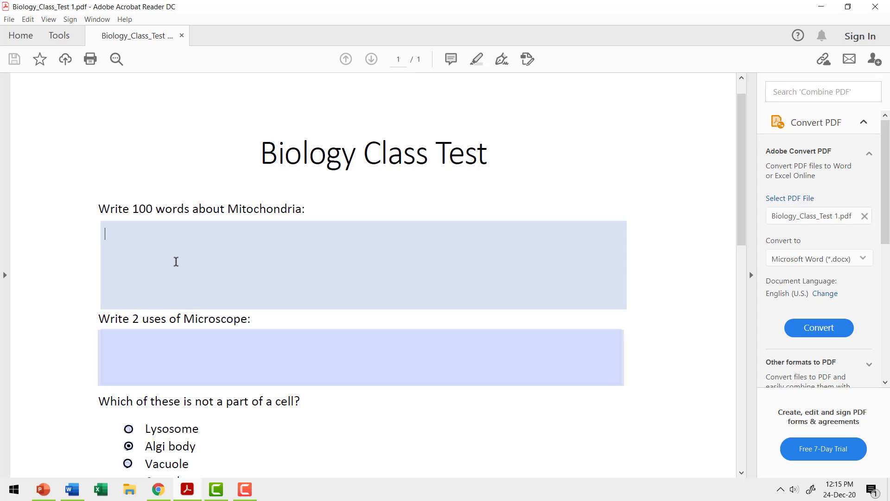
- Paste Lorem ipsum placeholder text repeatedly into the Mitochondria answer field
text(Lorem ipsum dolor sit amet, consectetuer adipiscing elit. Maecenas porttitor congue massa. Fusce posuere, magna sed pulvinar ultricies, purus lectus malesuada libero, sit amet commodo magna eros quis urna.)
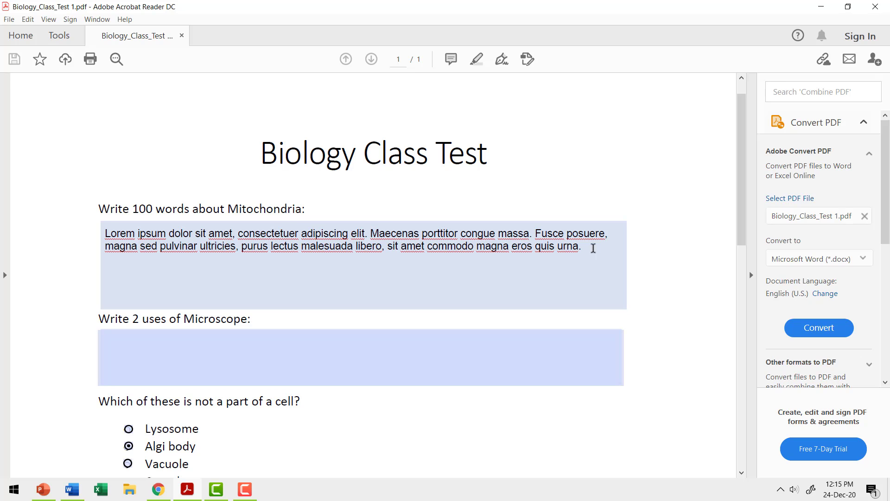
drag(591, 248, 99, 238)
key(ctrl+c)
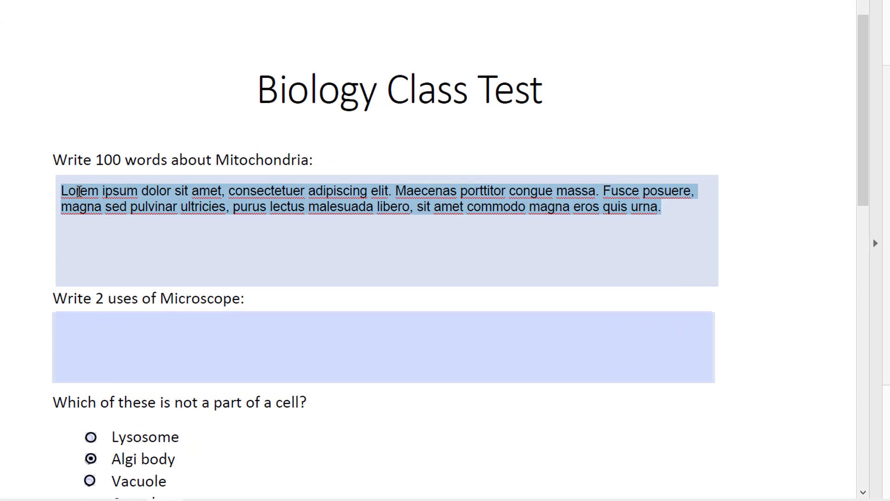
click(703, 211)
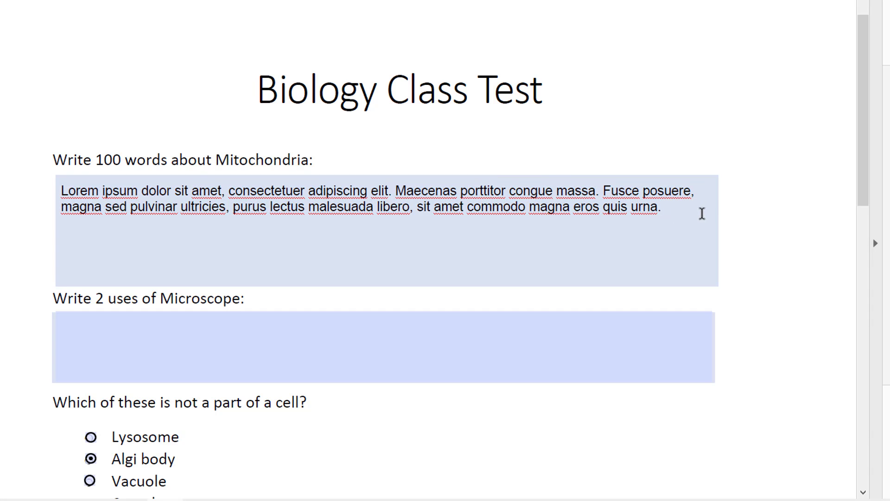
key(ctrl+v)
key(ctrl+v)
key(ctrl+v)
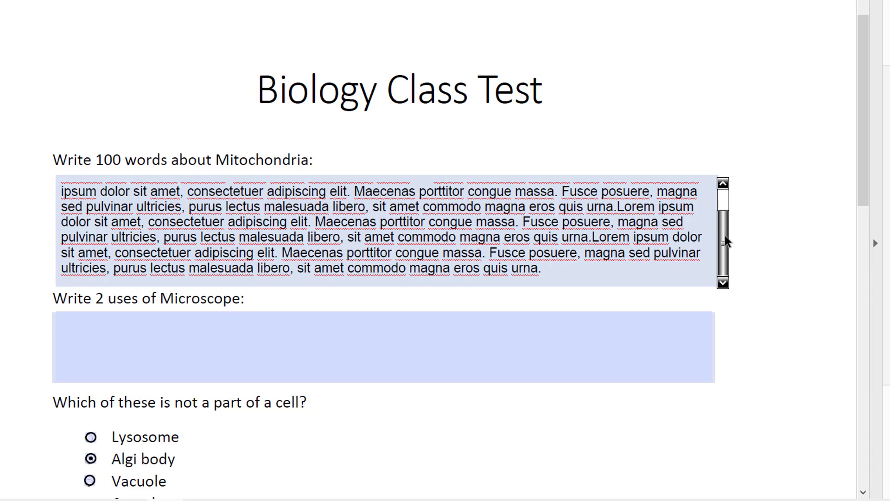
mouse_move(725, 235)
mouse_down()
mouse_move(722, 194)
mouse_move(719, 235)
mouse_up()
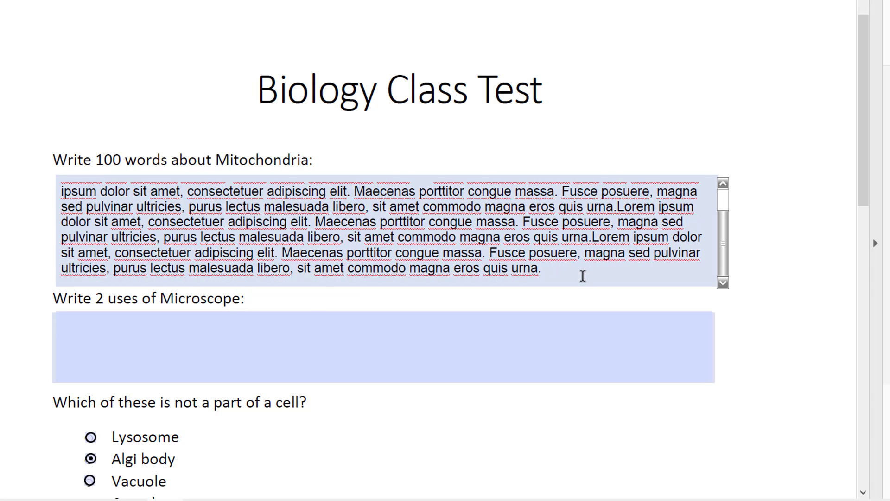
- Fill the Microscope answer field with repeated Lorem ipsum text
click(115, 330)
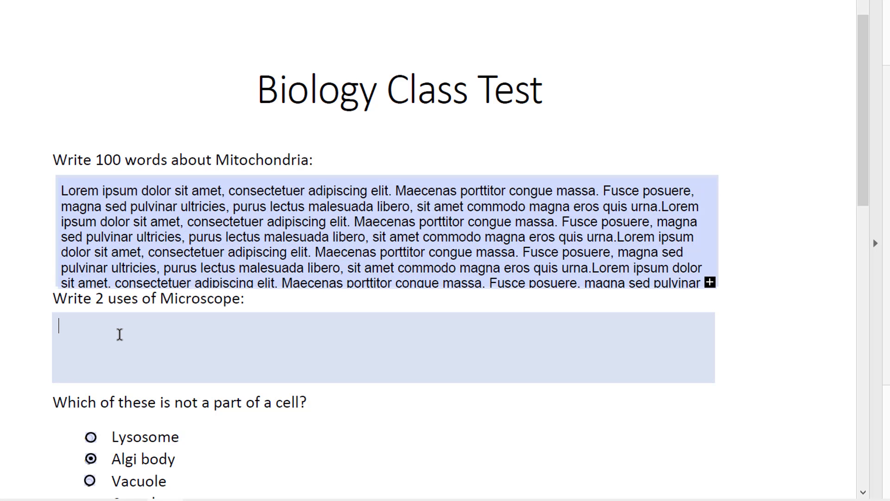
key(ctrl+v)
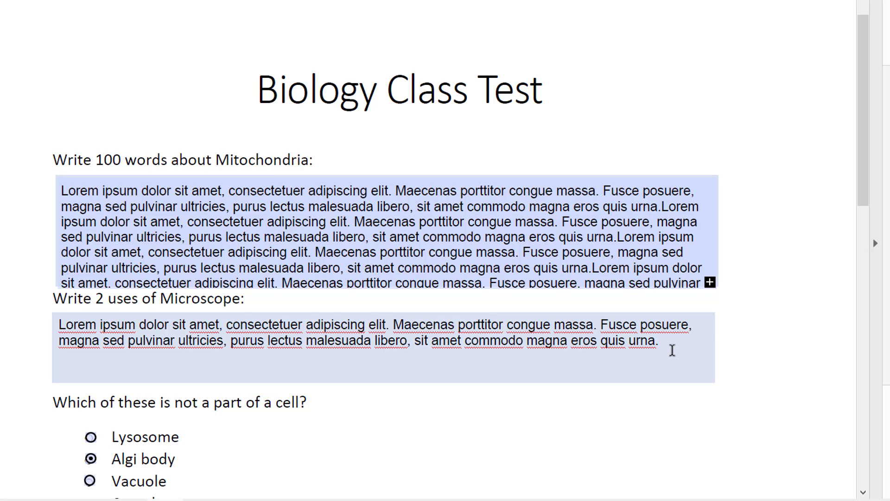
key(ctrl+v)
key(ctrl+v)
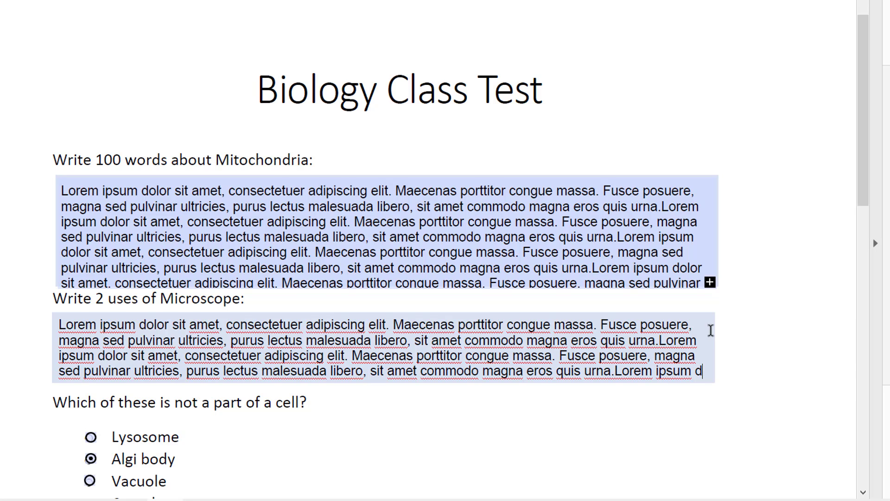
scroll(725, 310, down, 2)
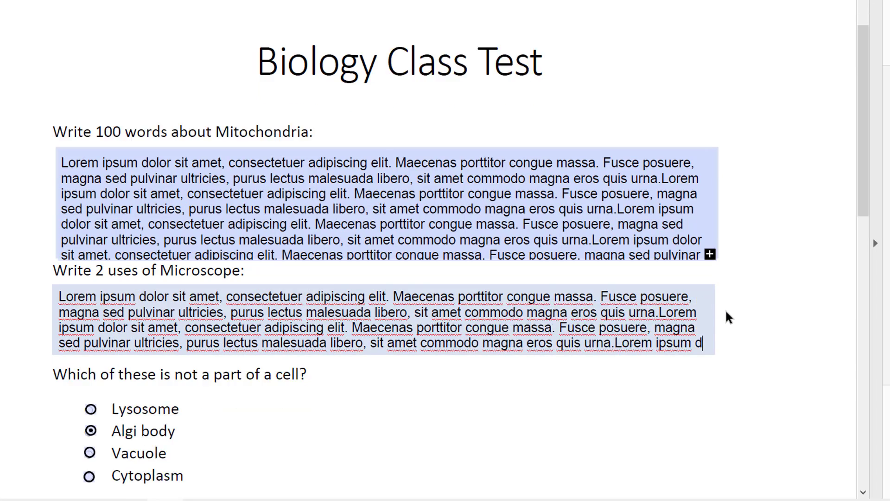
scroll(725, 309, down, 1)
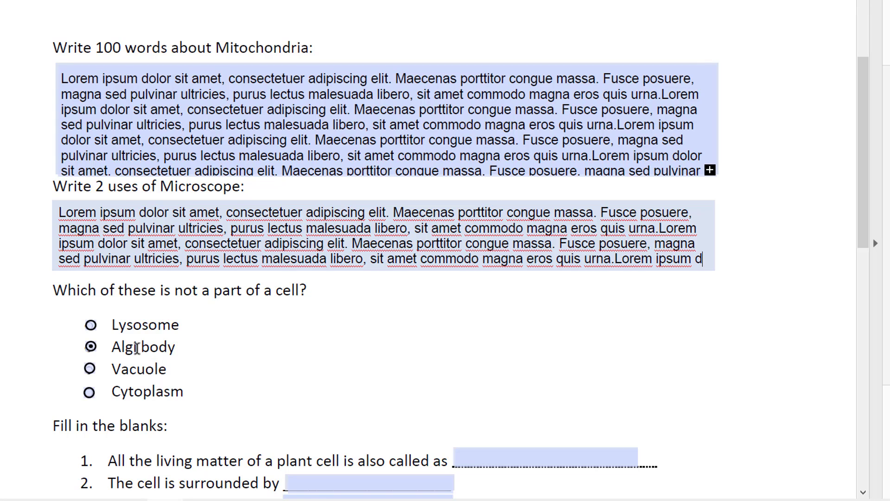
- Try the Lysosome option, then reselect Algi body as the answer
click(90, 324)
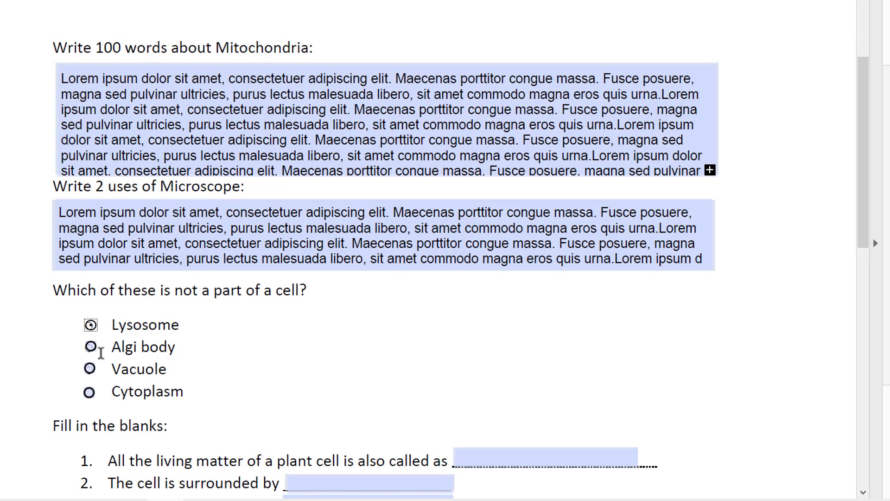
click(90, 347)
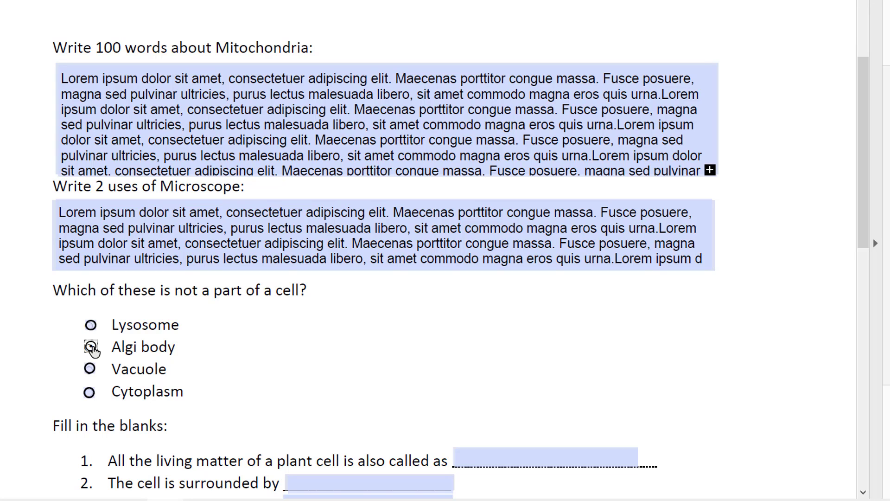
scroll(325, 366, down, 3)
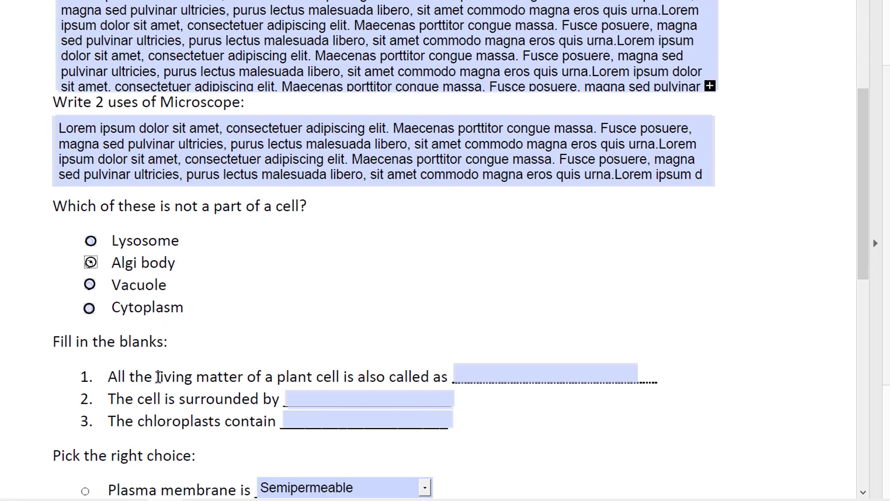
- Enter 'Protoplasm' in the first fill-in blank
click(472, 375)
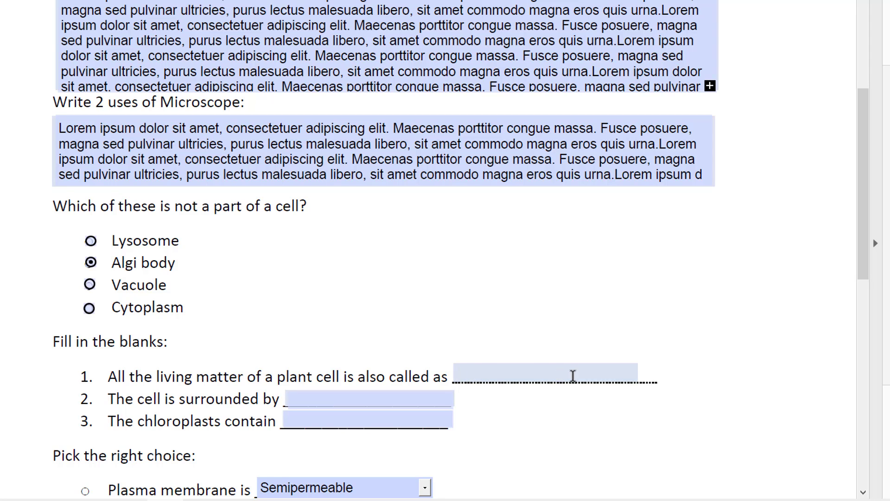
text(Protoplasm)
click(441, 397)
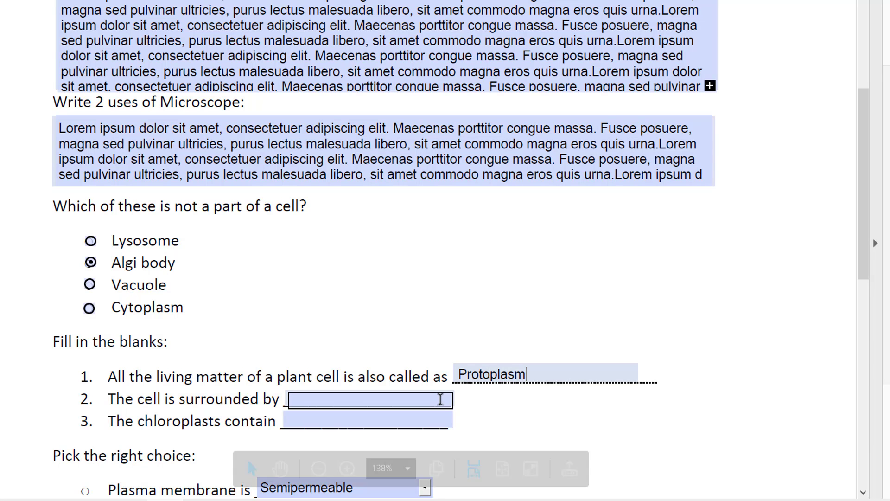
scroll(441, 407, down, 5)
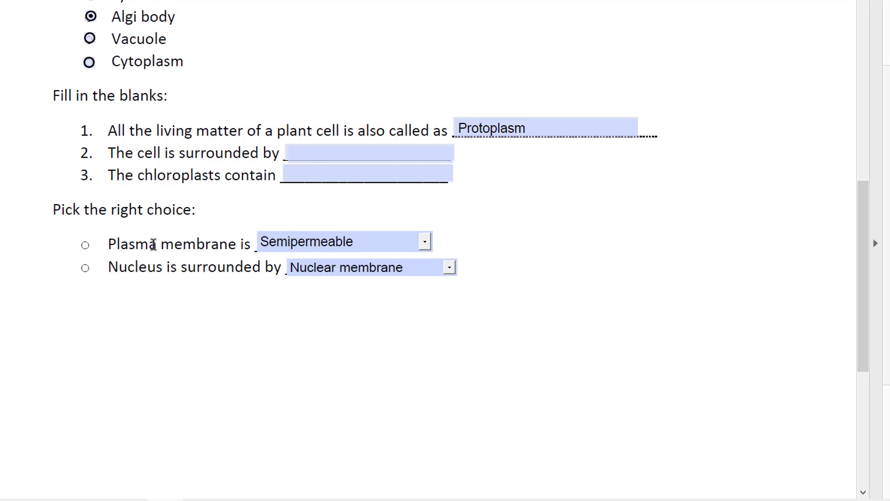
- Test the dropdowns, leaving plasma membrane as Semipermeable and nucleus as Nuclear membrane
click(426, 245)
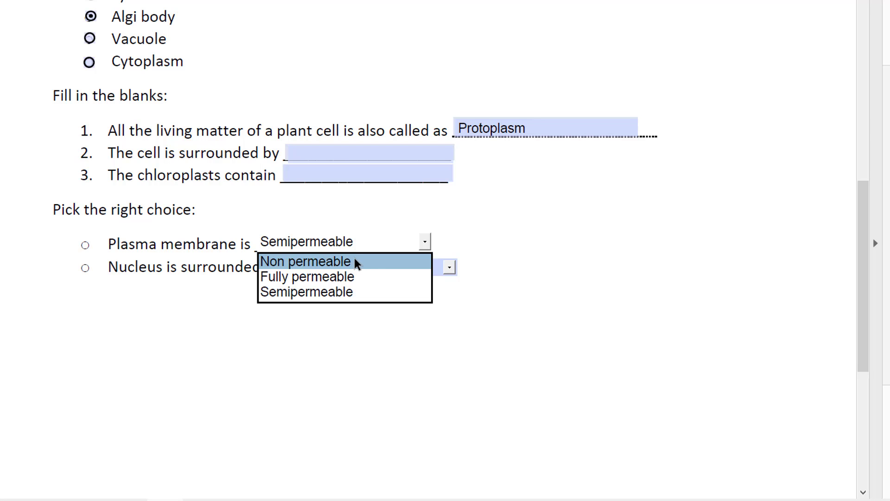
click(354, 261)
click(424, 241)
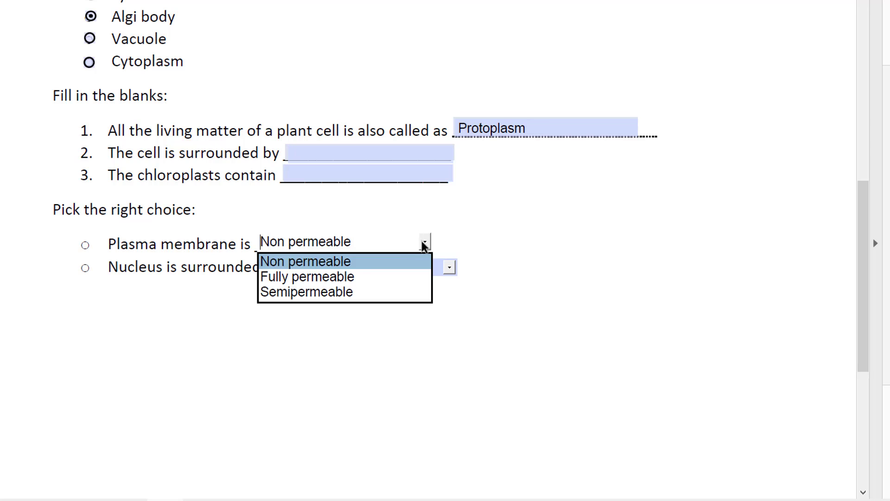
click(310, 292)
click(426, 266)
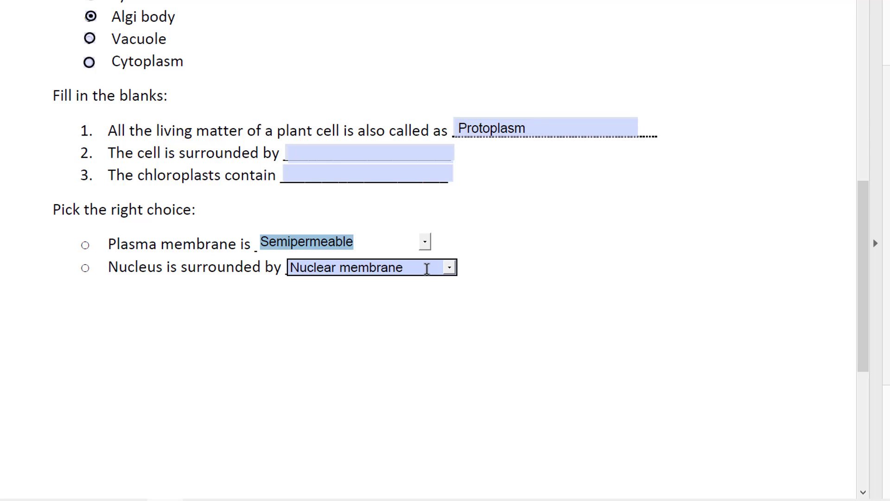
click(450, 269)
click(367, 282)
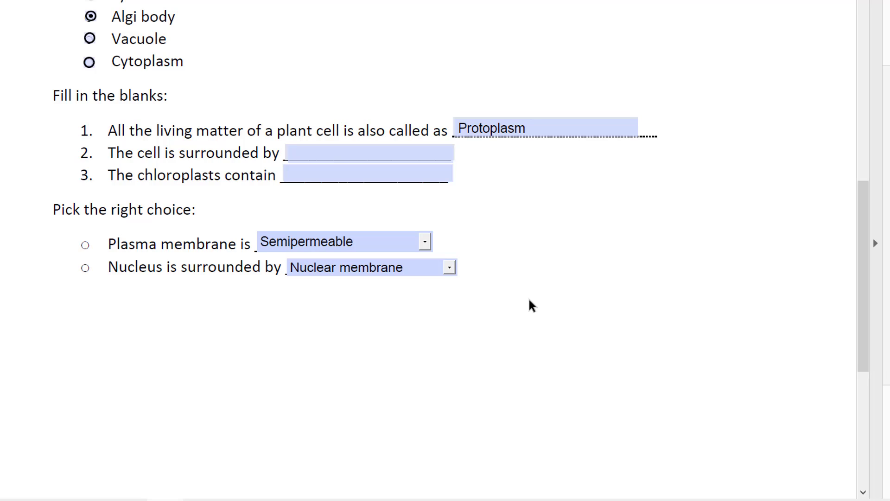
- Close Acrobat Reader with Alt+F4
scroll(528, 297, up, 6)
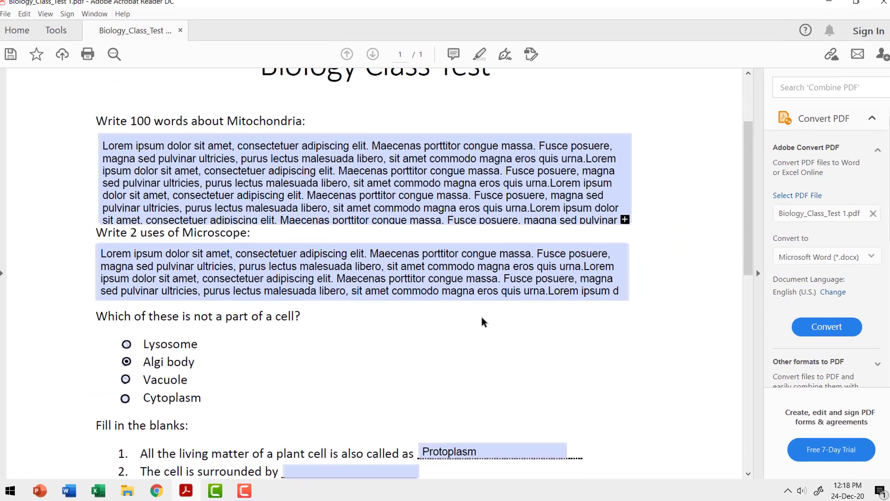
scroll(480, 322, up, 1)
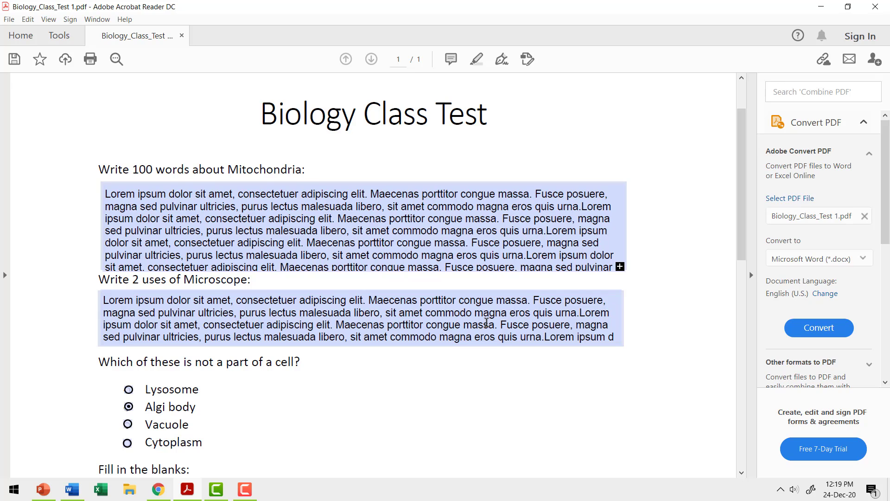
key(alt+F4)
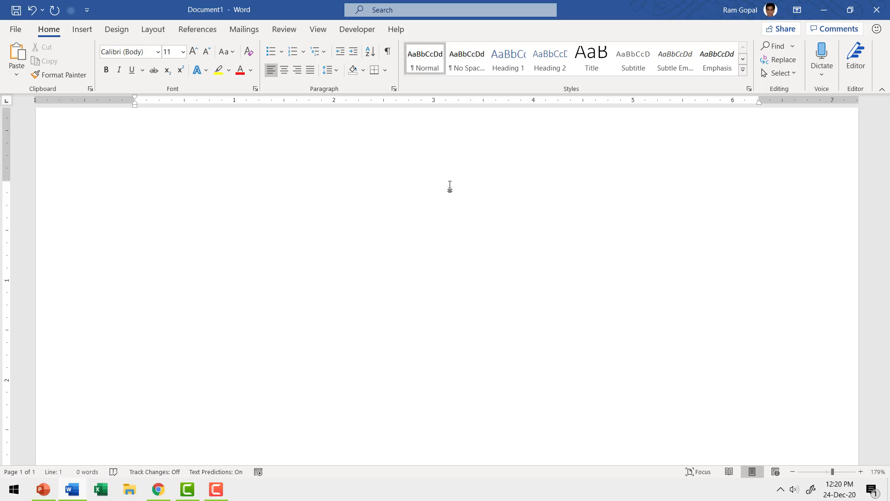
- Type the 'Random test' title and question 1, 'Write 100 words about a certain topic:'
text(Ra)
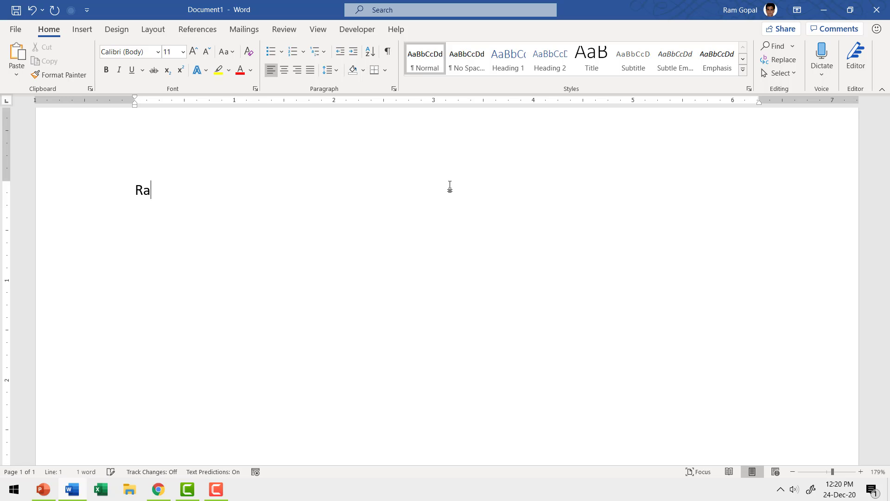
text(ndom Test)
key(Return)
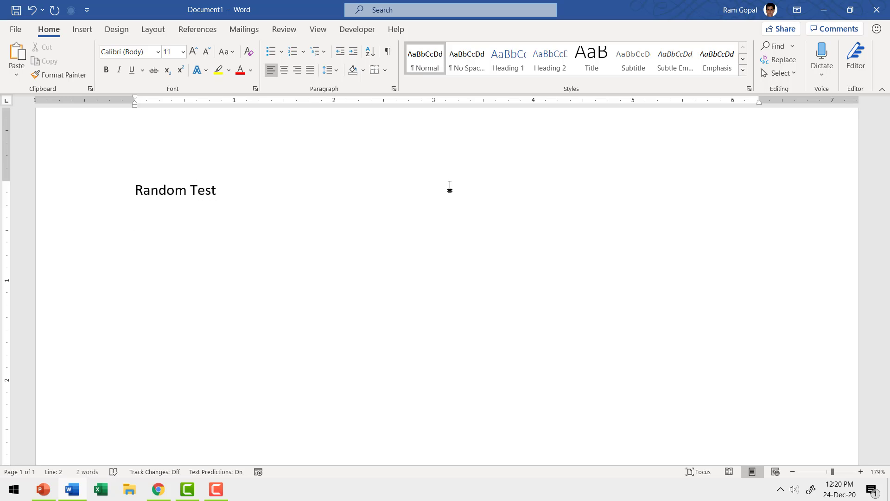
key(ctrl+z)
text(1. Write 1)
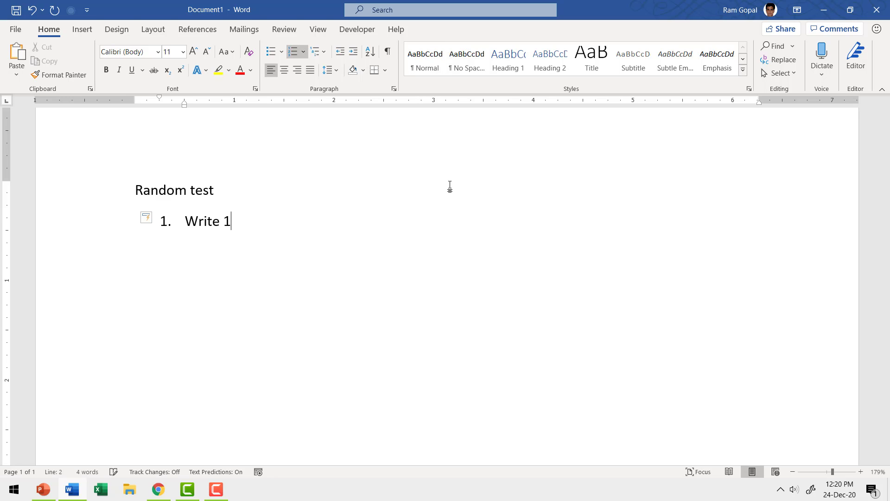
text(00 words about a certain topic:)
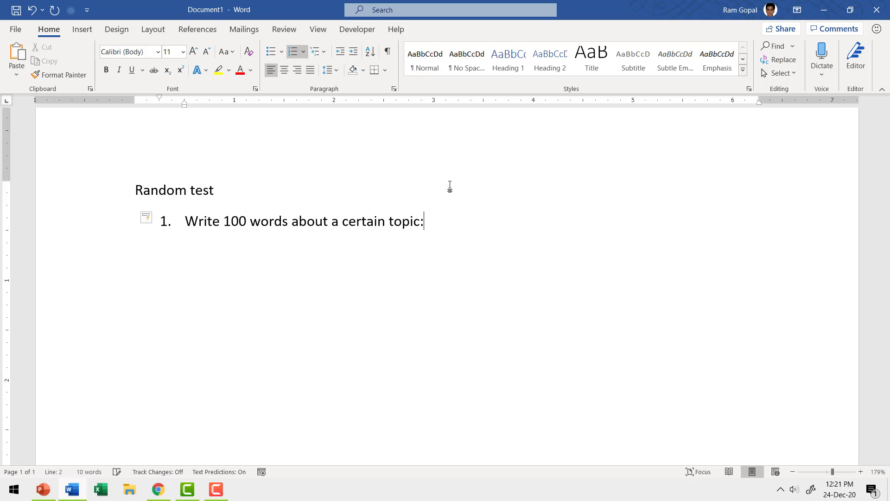
key(Return)
key(Return)
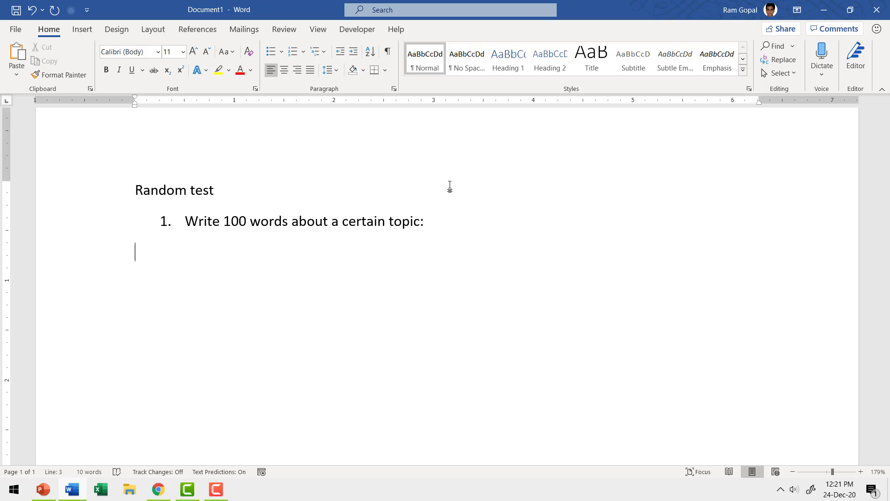
key(Return)
key(Return)
key(Return)
key(Return)
- Add question 2 'Write the definition of ABC', answer space, and question 3 'Fill in the blank'
text(2. Wr)
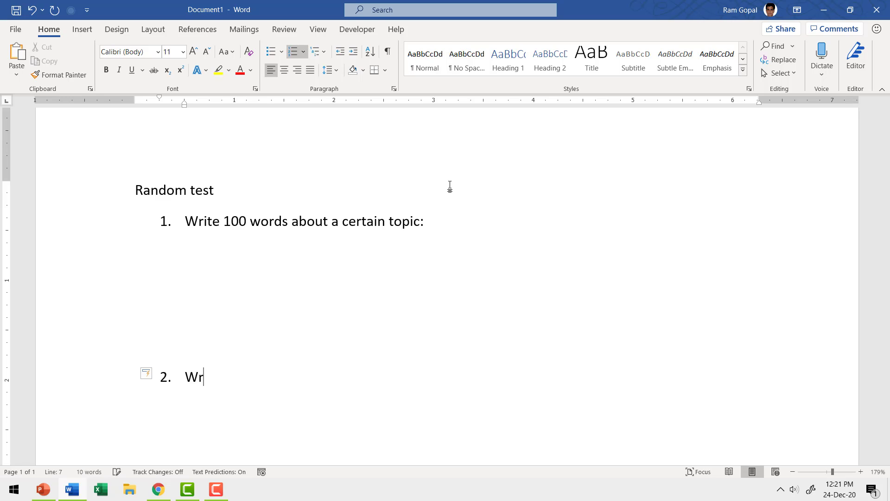
text(ite the definition of ABC)
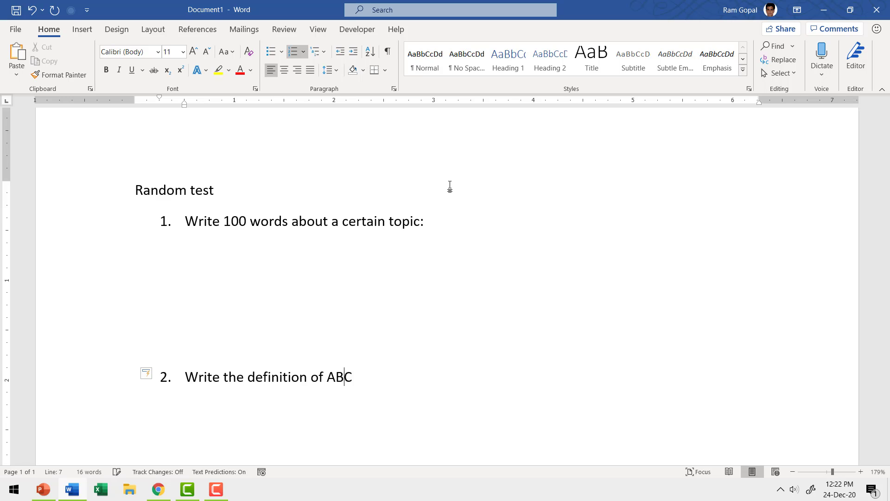
key(Return)
key(Return)
key(Return)
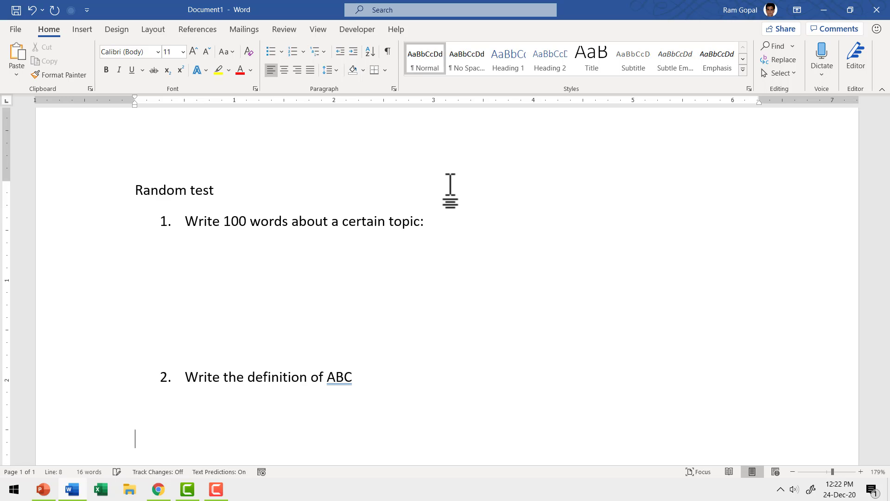
key(Return)
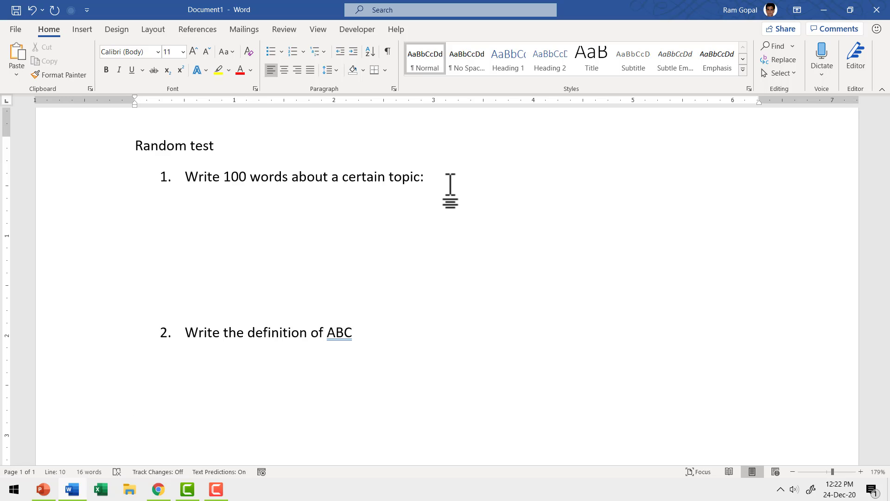
text(3. Fill in the blank)
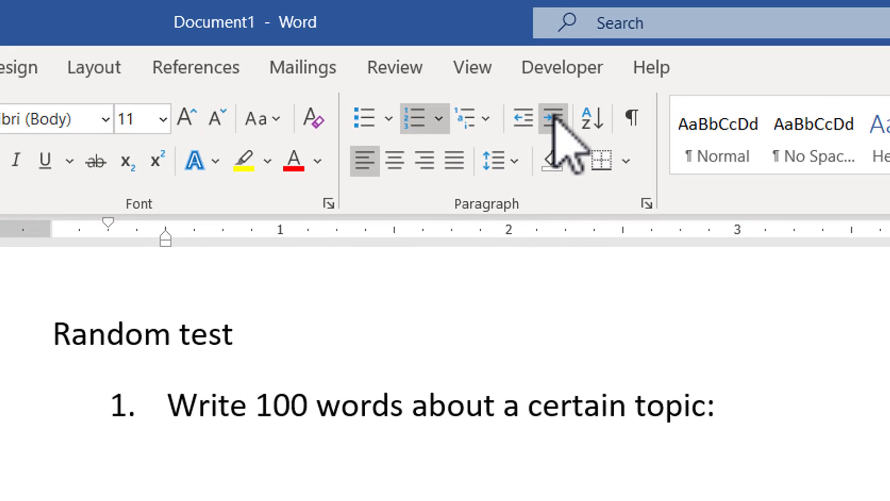
- Add an indented 'Fill this up ____' blank under question 3
click(553, 120)
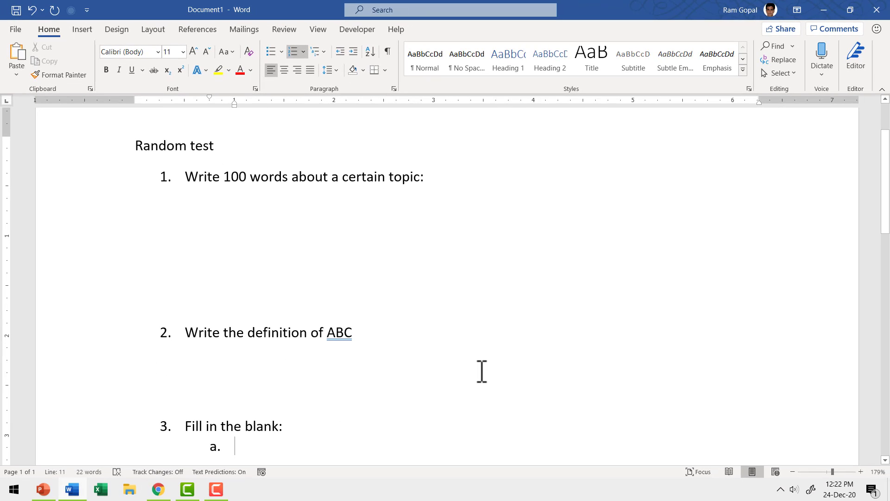
text(Fill t)
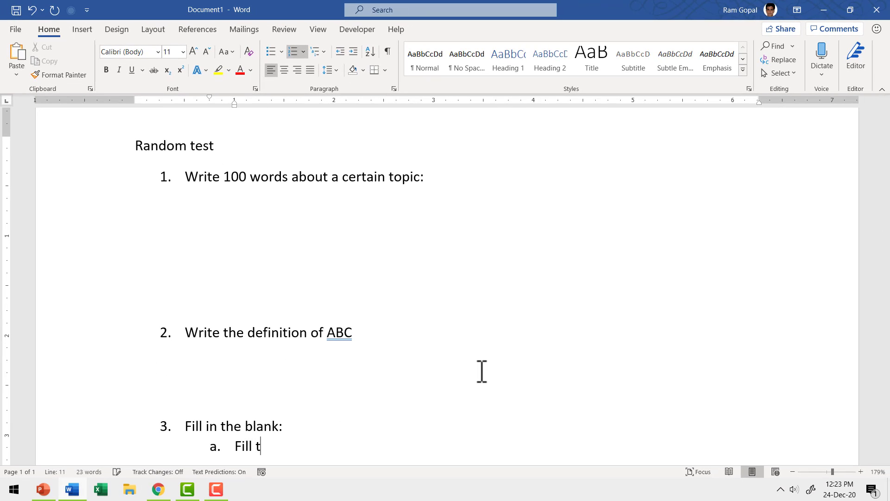
text(his up ______________)
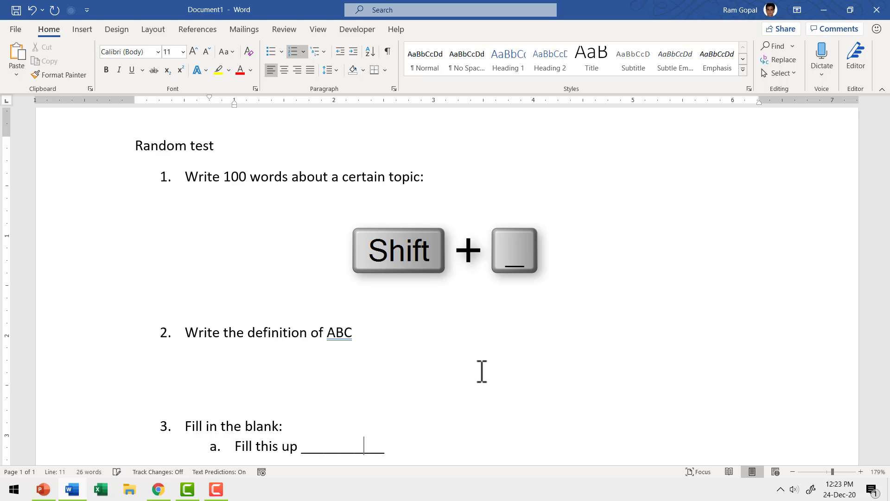
text(_________)
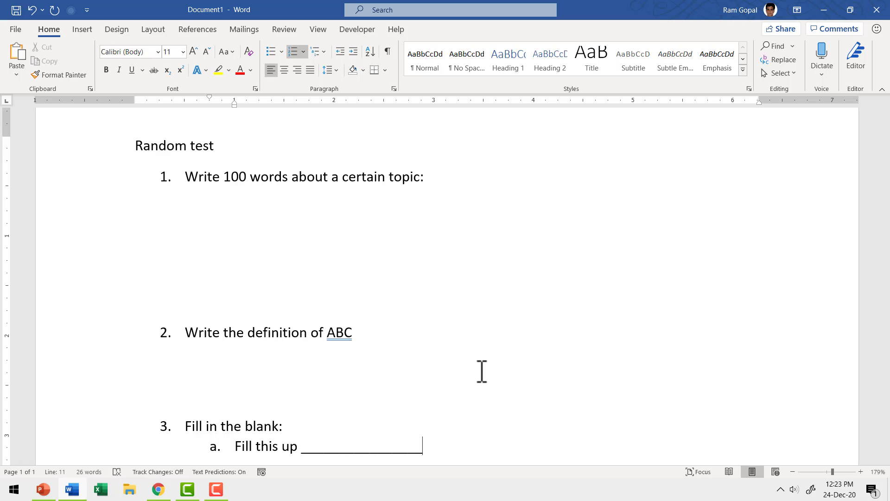
key(Return)
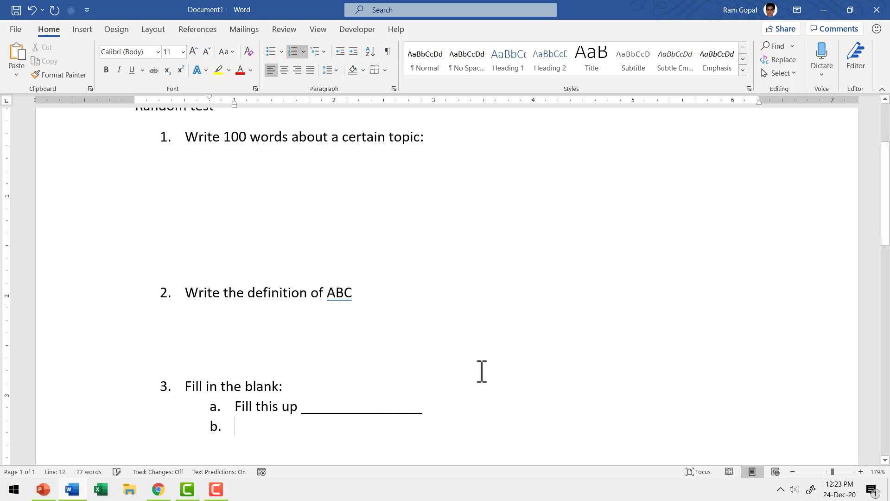
key(Return)
- Add question 4 'This is a multiple choice question:' with First, Second and Third option
text(This is a mu)
text(ultiple choice question:)
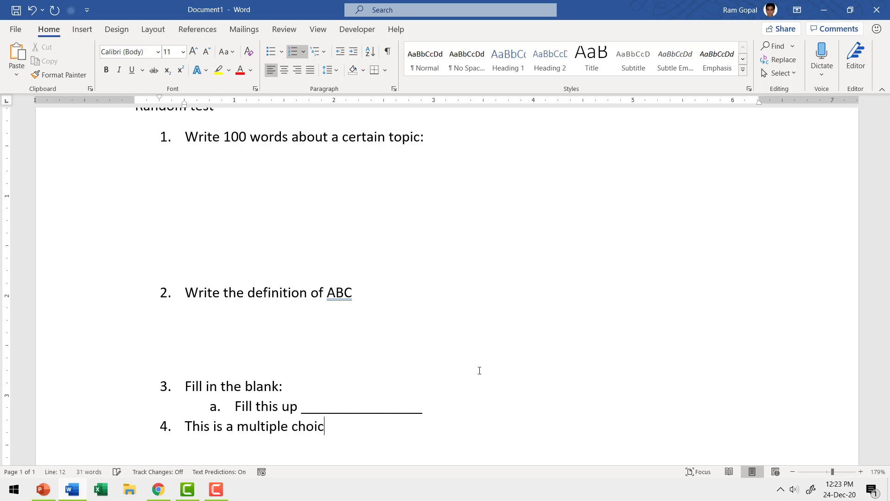
key(Return)
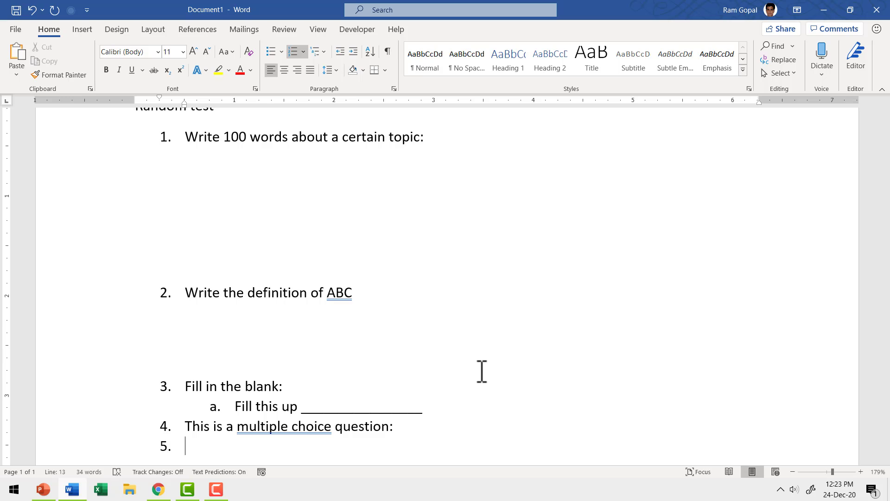
click(353, 52)
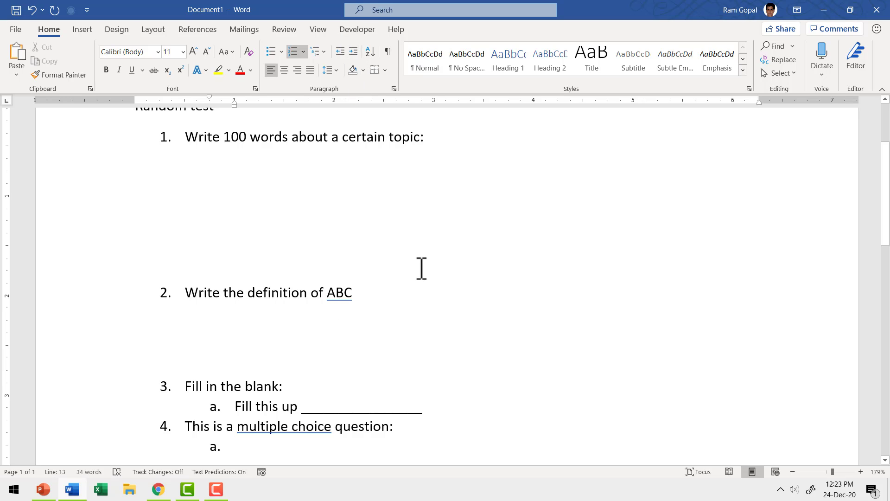
text(First option)
key(Return)
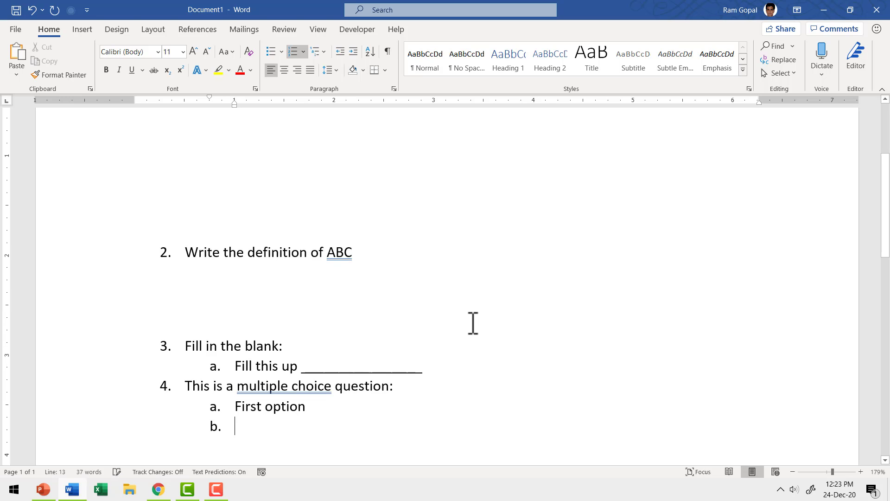
text(Second option)
key(Return)
text(Third option)
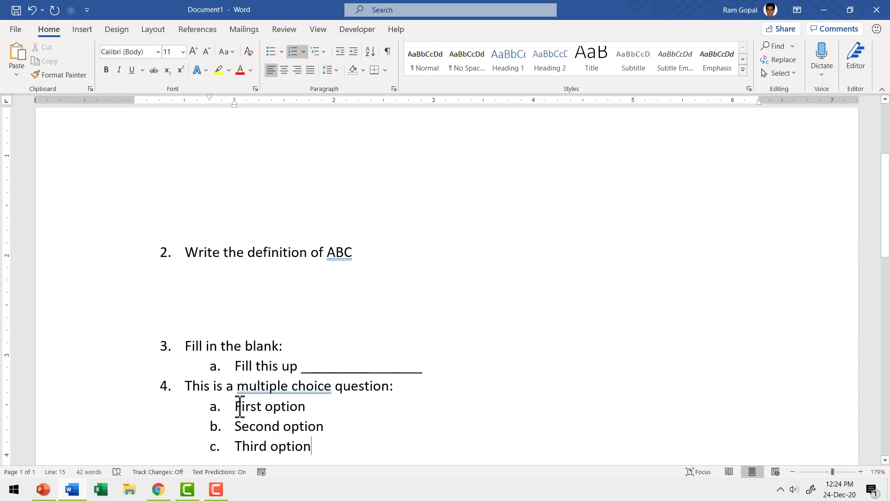
- Give the three options hollow-circle bullets and start a new line after them
drag(239, 405, 251, 436)
key(End)
drag(236, 406, 258, 442)
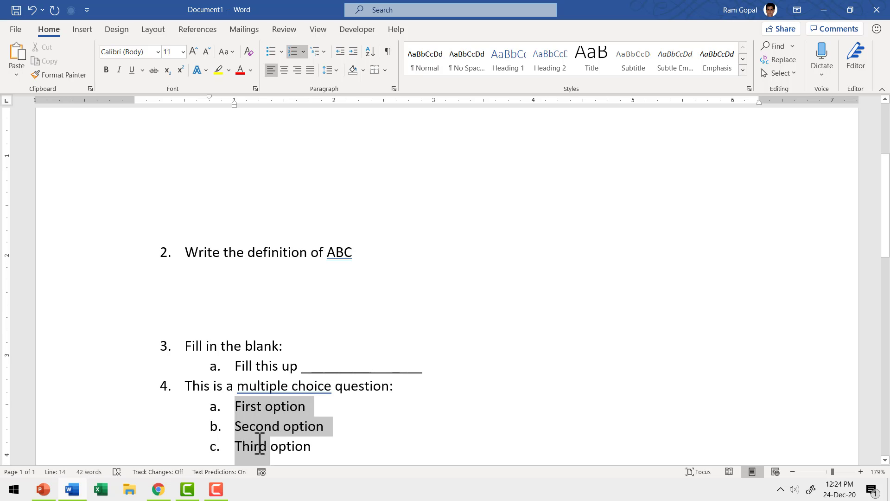
click(281, 52)
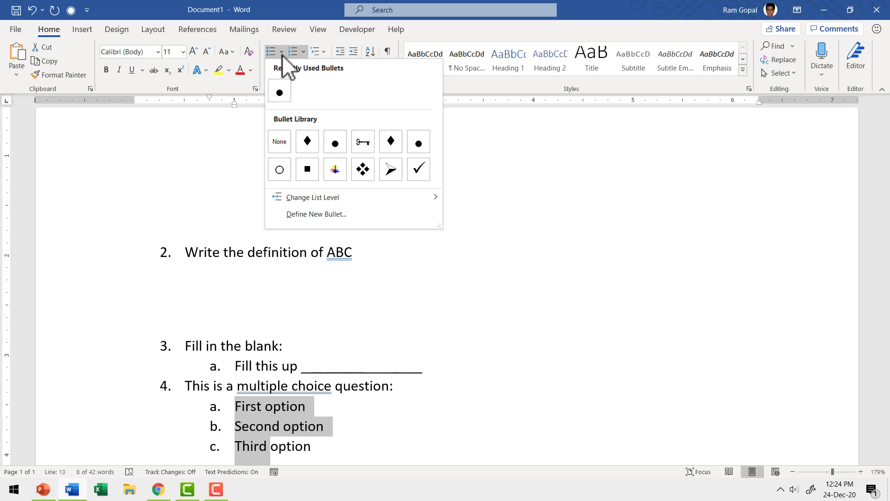
click(279, 170)
click(376, 438)
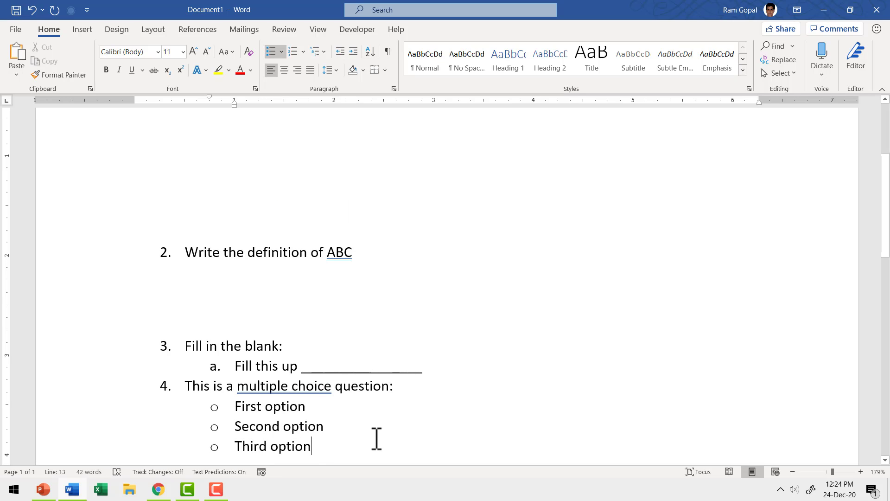
key(Return)
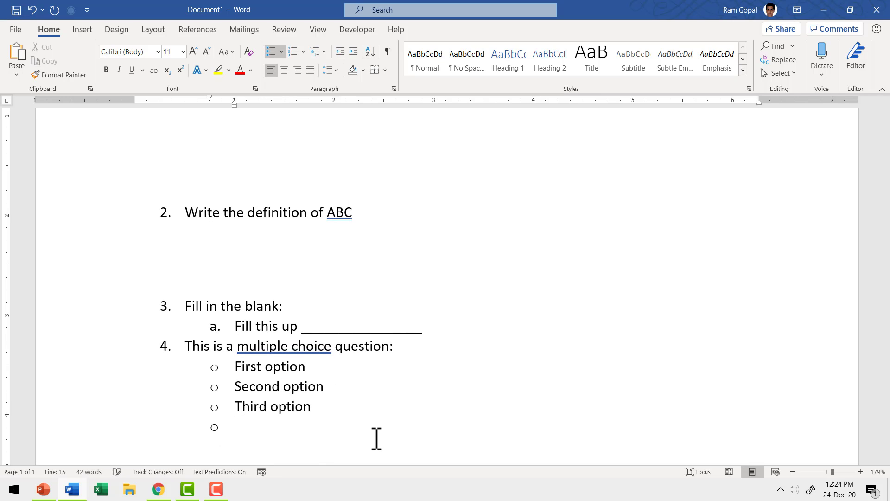
- Continue numbering to add question 5 'Select one from these options _____'
key(Return)
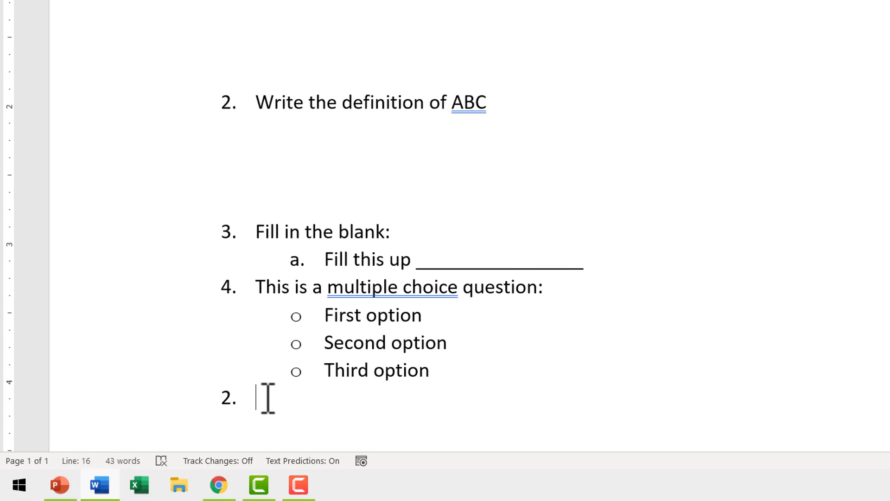
right_click(260, 401)
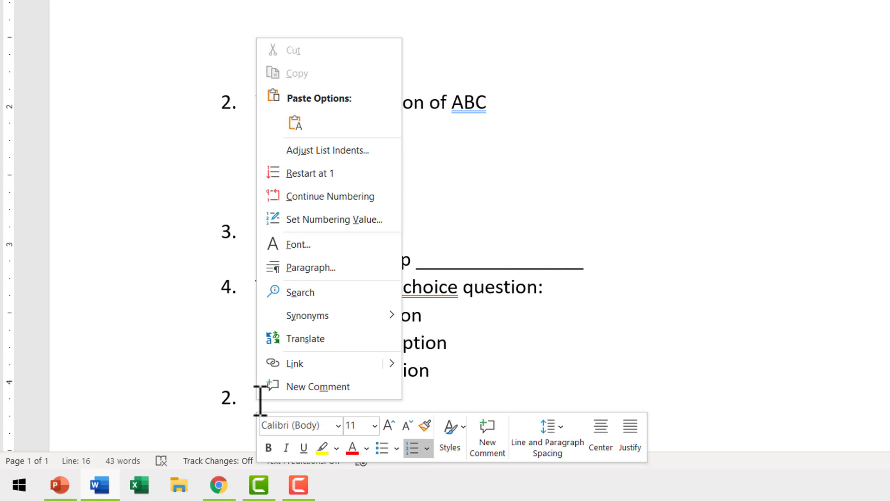
click(372, 203)
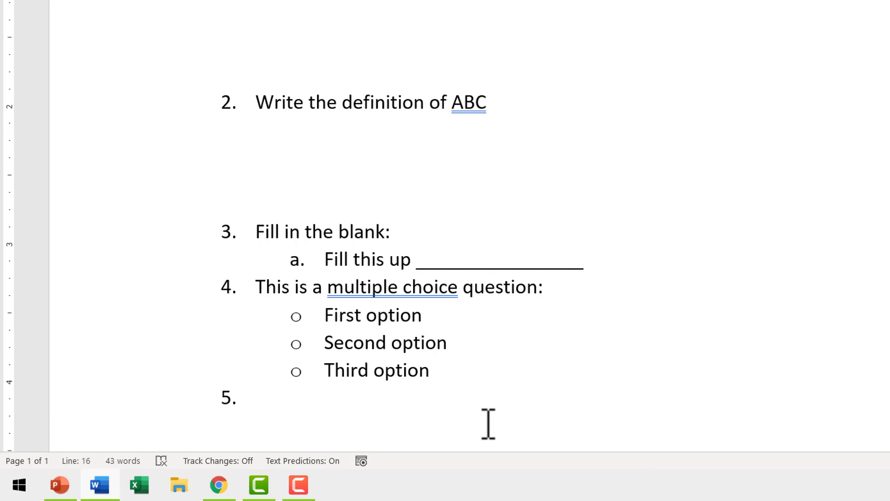
text(Select one from these options)
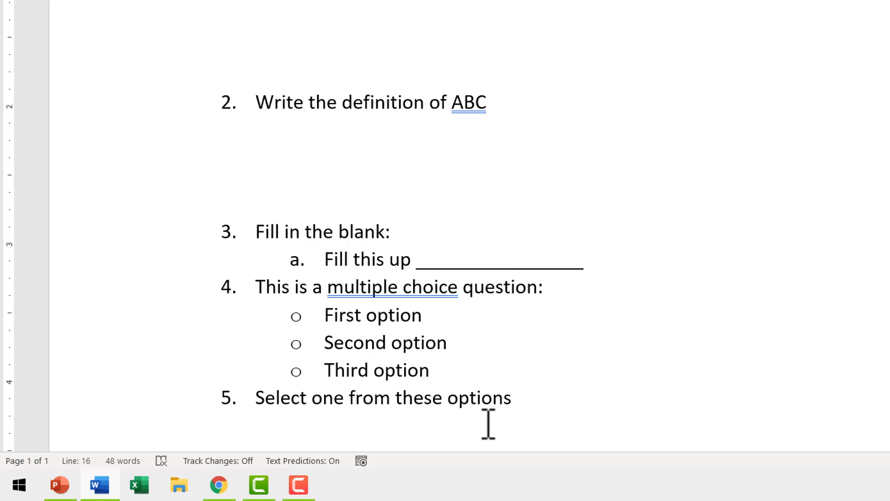
text( _________________________)
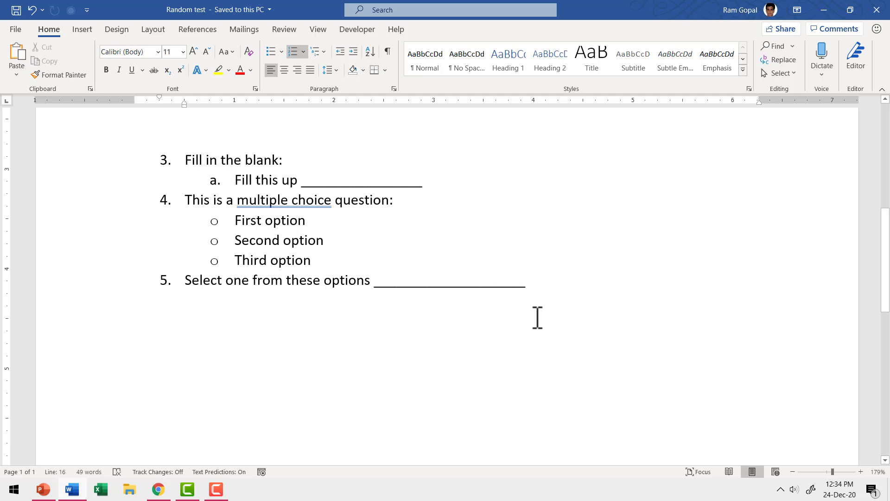
scroll(538, 317, up, 10)
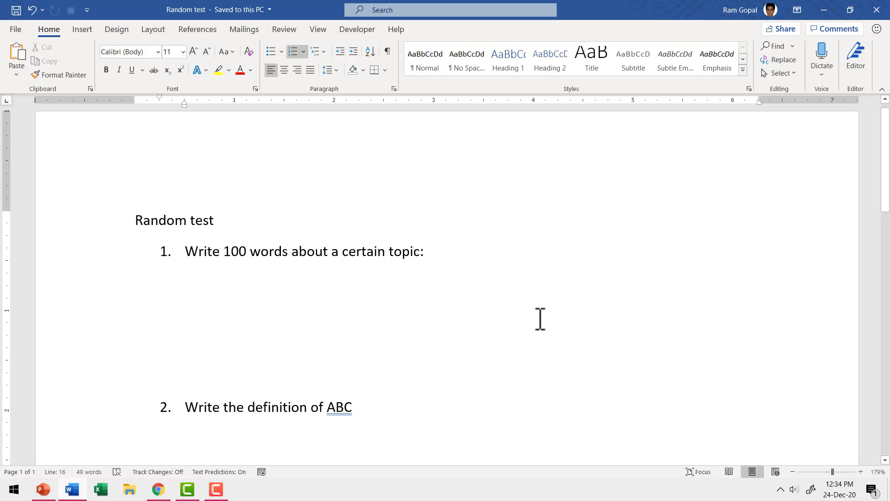
- Draw a light blue rectangle with no outline as an answer box under question 1
click(84, 31)
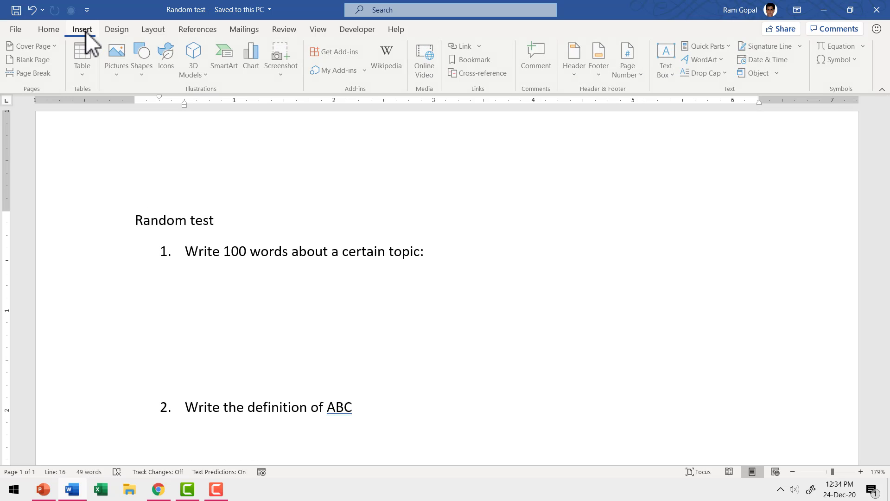
click(146, 64)
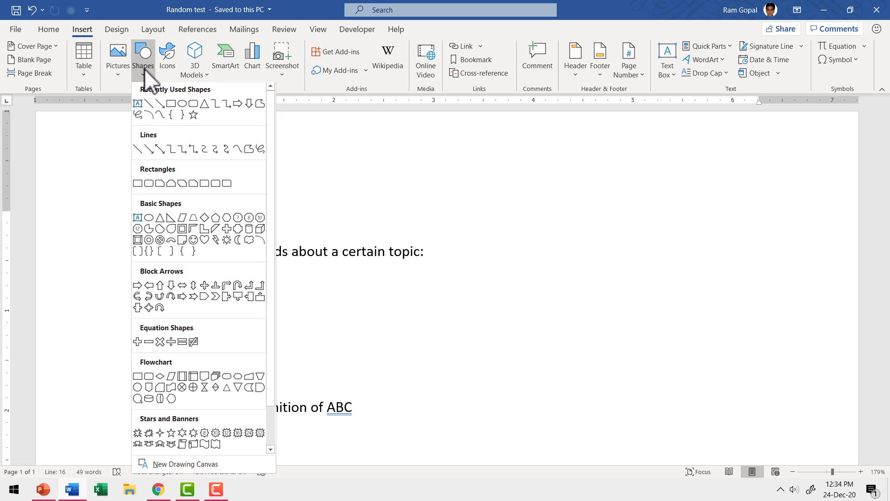
click(175, 107)
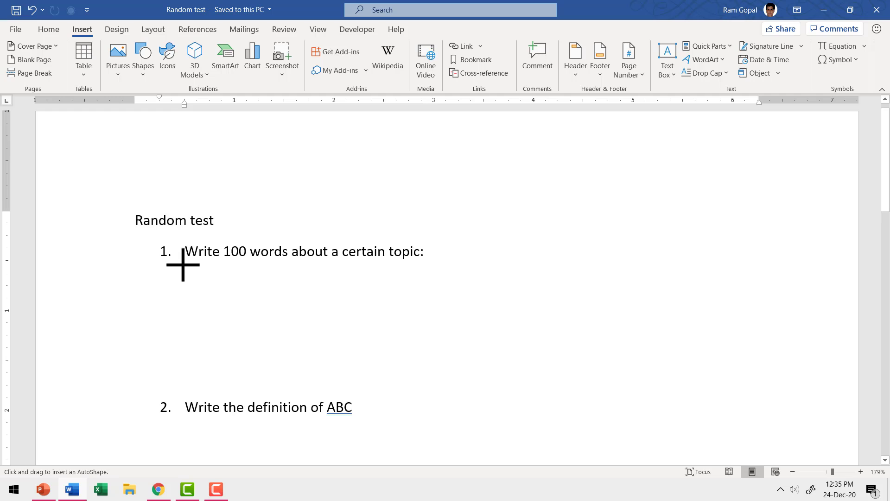
drag(184, 265, 727, 389)
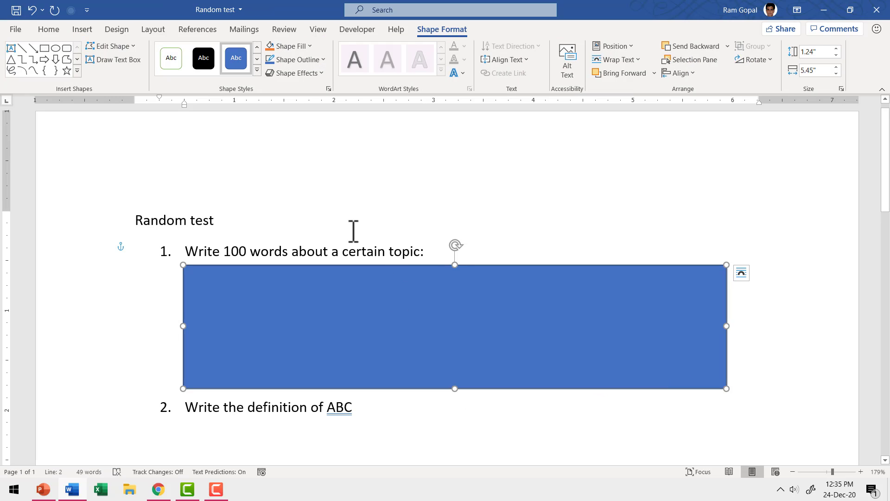
click(299, 59)
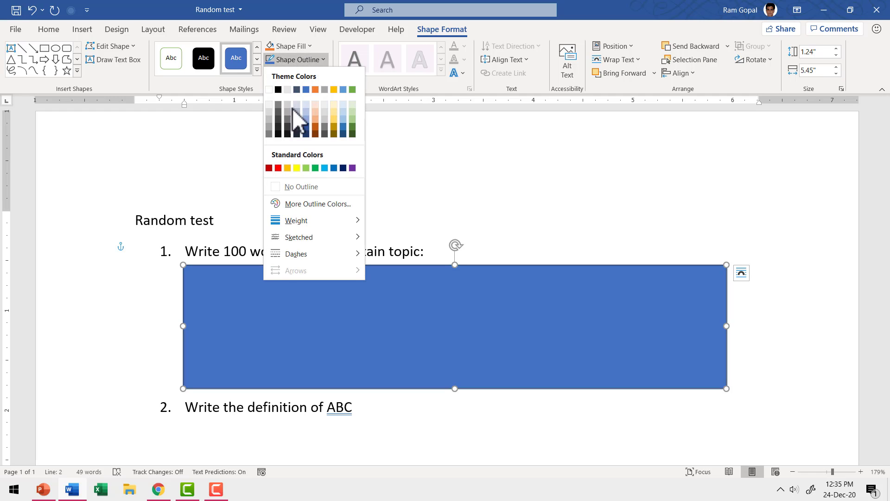
click(301, 190)
click(308, 46)
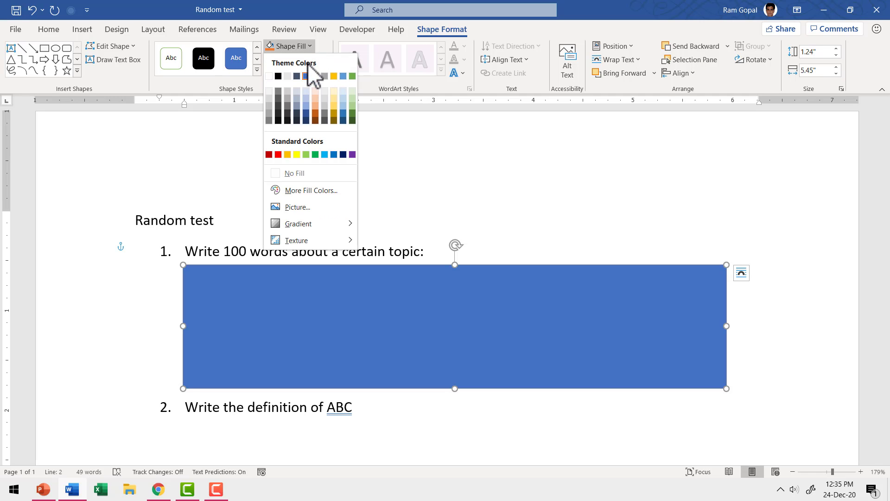
click(307, 91)
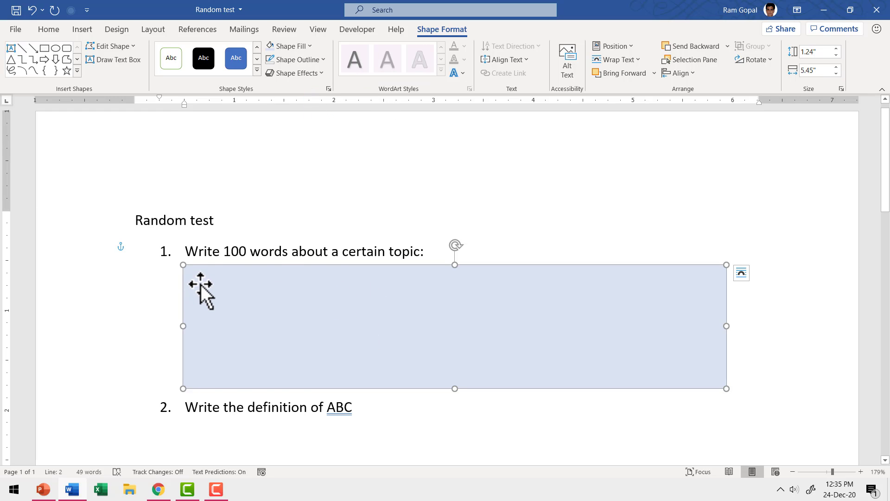
- Copy the answer box below question 2 and shorten it to about 0.65" tall
scroll(453, 224, down, 3)
scroll(478, 229, up, 1)
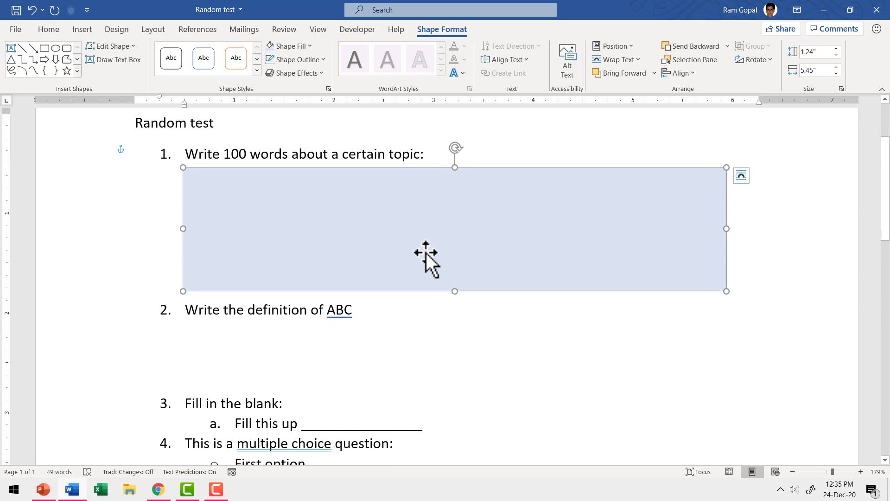
drag(426, 252, 361, 364)
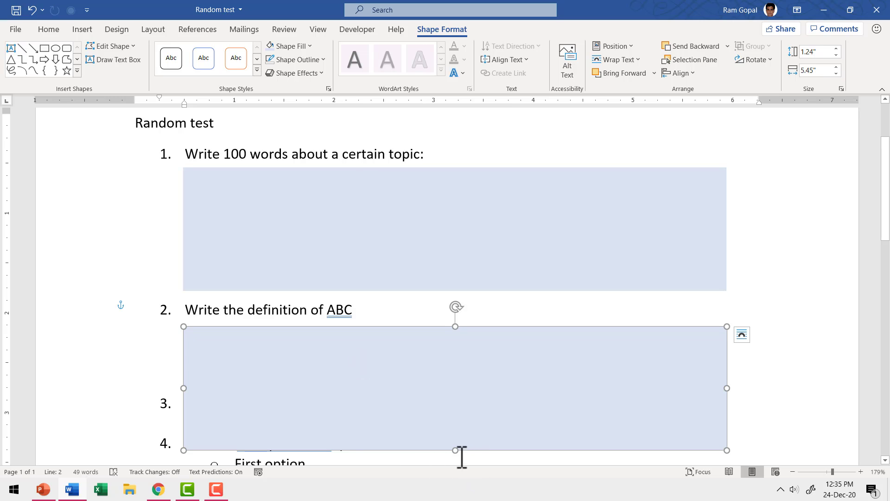
drag(455, 450, 449, 391)
scroll(445, 333, down, 3)
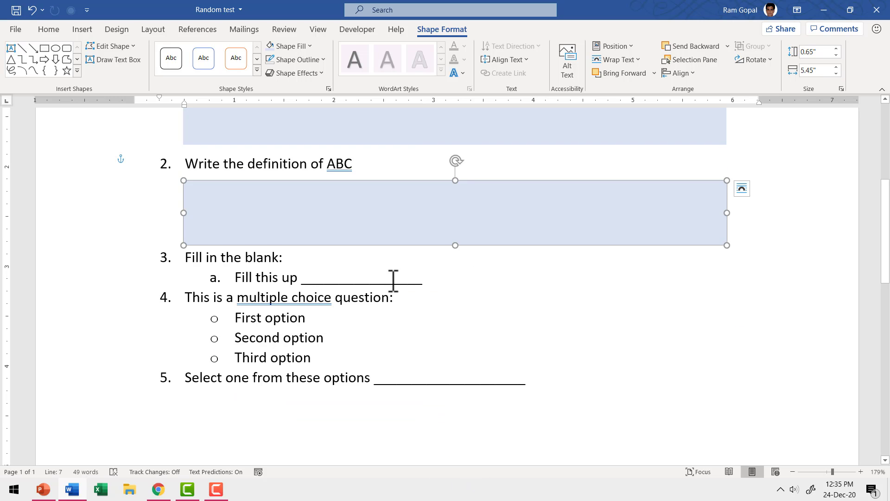
click(83, 31)
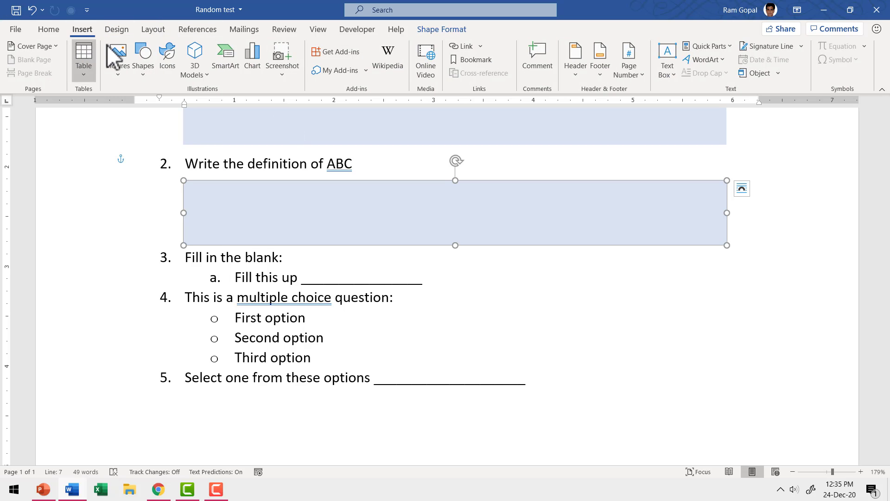
- Draw a rectangle over the 'Fill this up' blank and match the shaded box's style
click(147, 78)
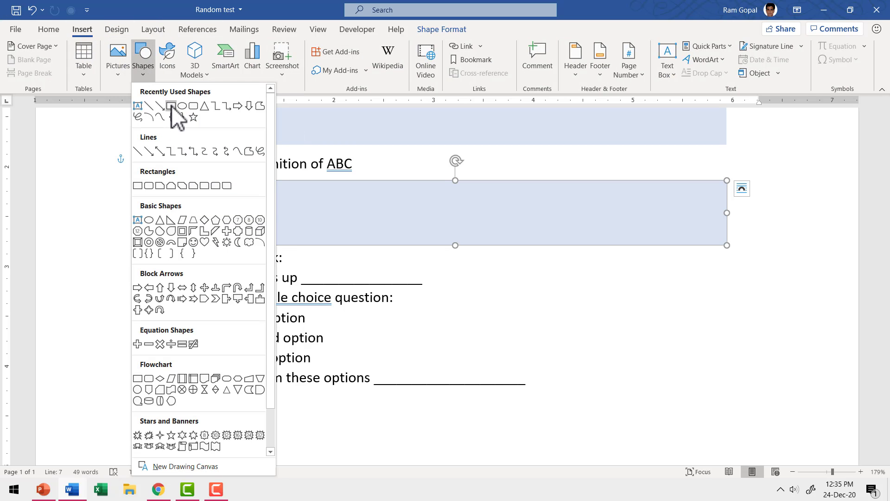
click(171, 106)
mouse_move(301, 270)
mouse_down()
mouse_move(325, 290)
mouse_move(426, 284)
mouse_up()
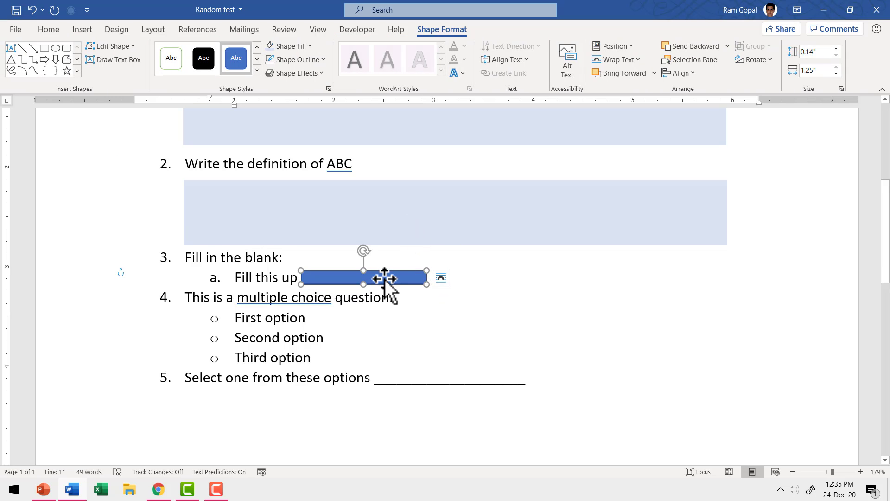
click(304, 199)
click(48, 29)
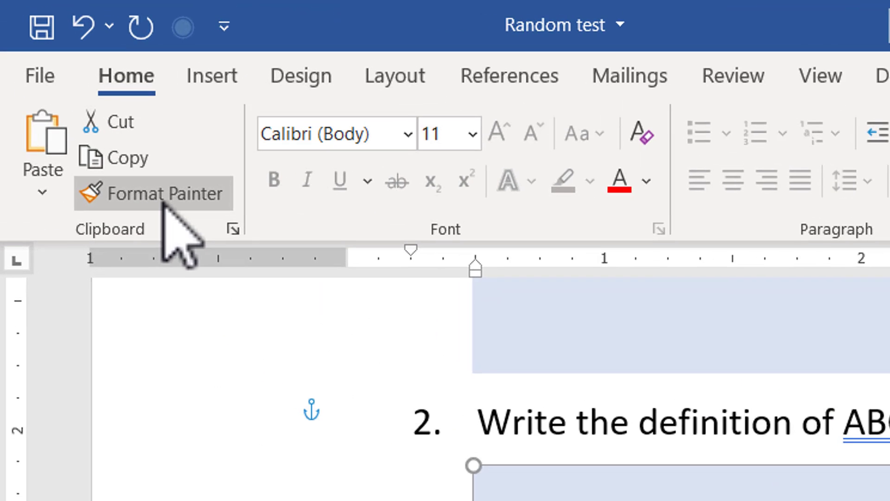
click(163, 202)
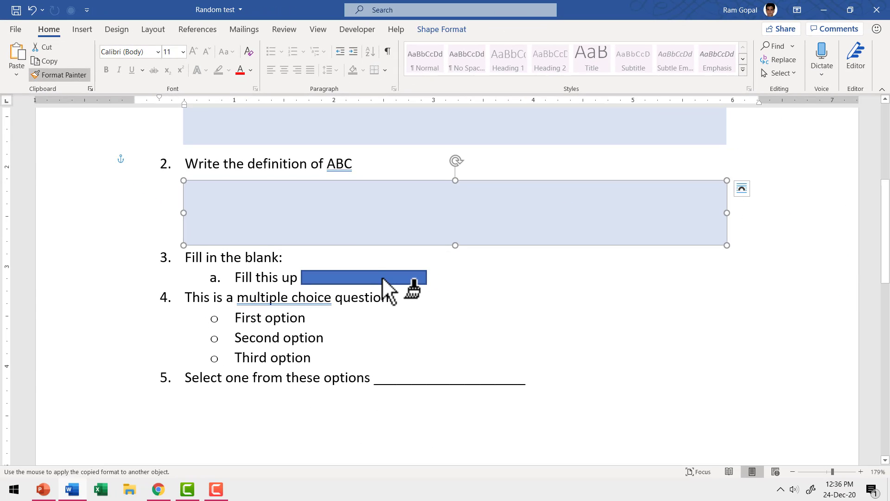
click(382, 276)
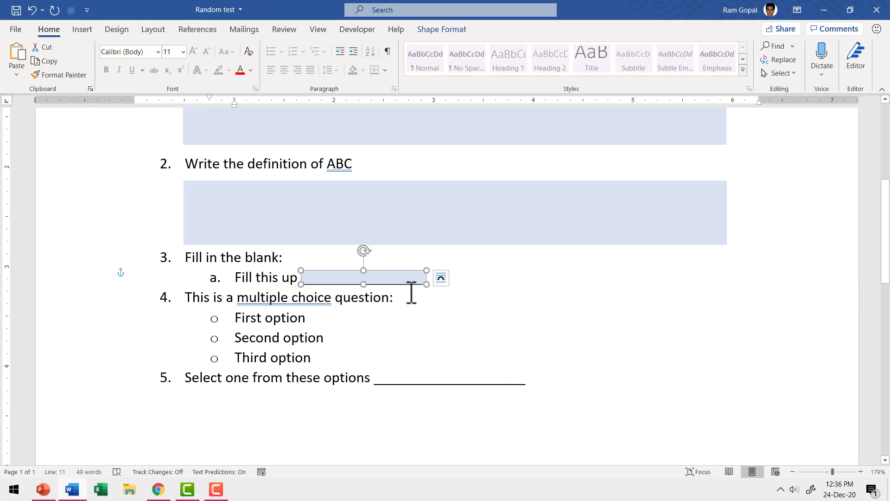
key(Escape)
- Duplicate that box and place the copy on question 5's answer blank
click(378, 278)
key(ctrl+d)
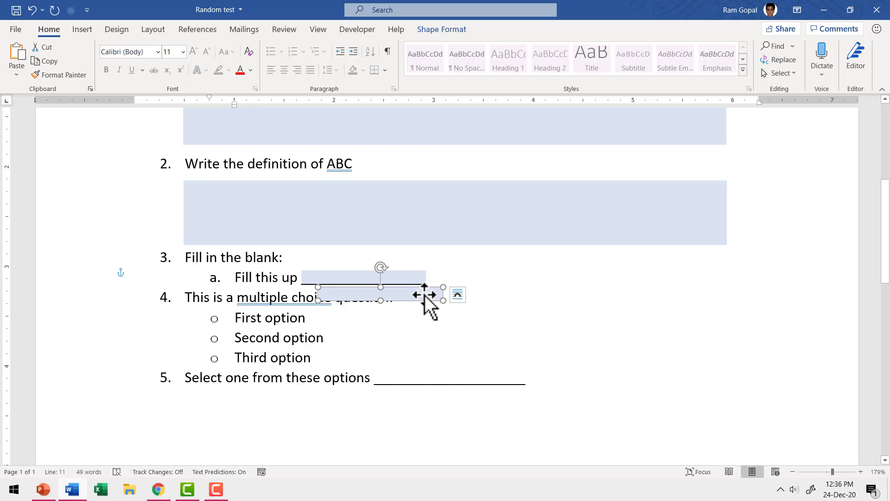
drag(423, 294, 525, 384)
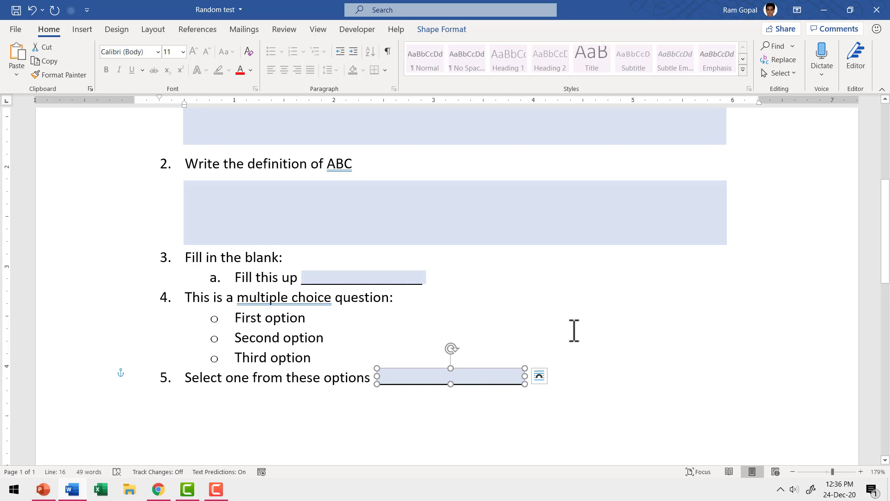
click(560, 380)
scroll(558, 378, up, 5)
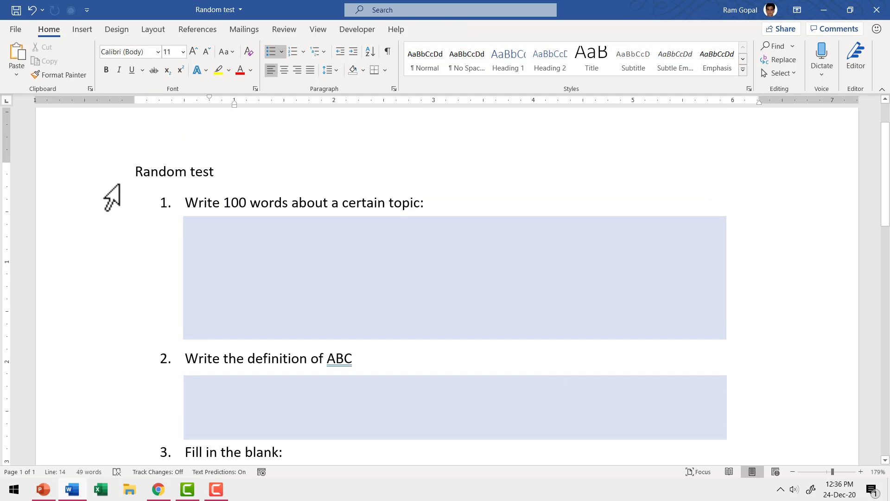
- Apply the Title style to 'Random test', centre it, and add an empty line beneath
click(120, 185)
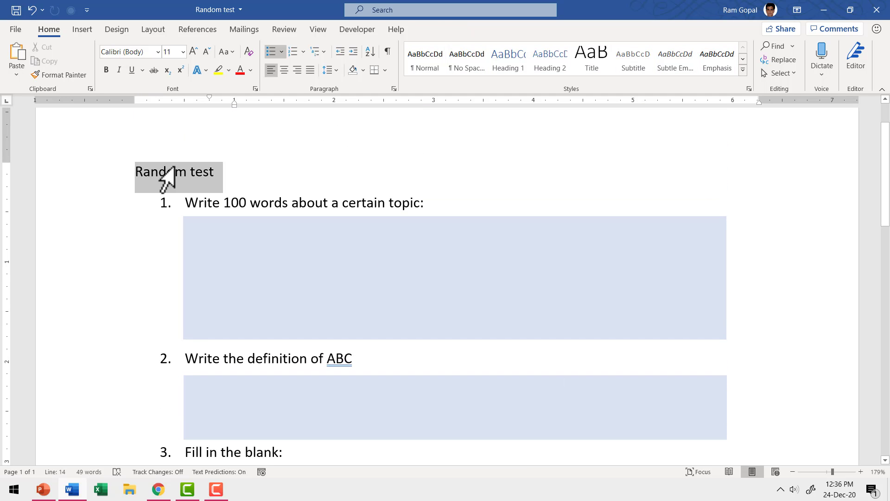
click(591, 54)
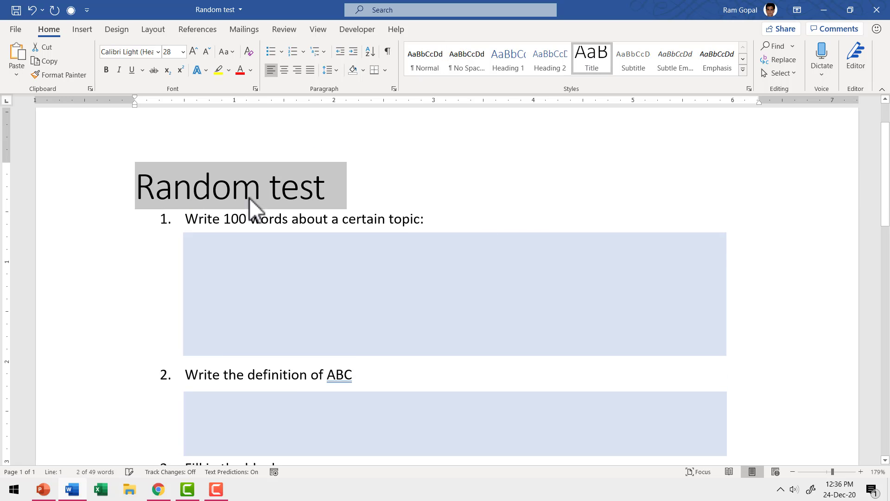
click(284, 70)
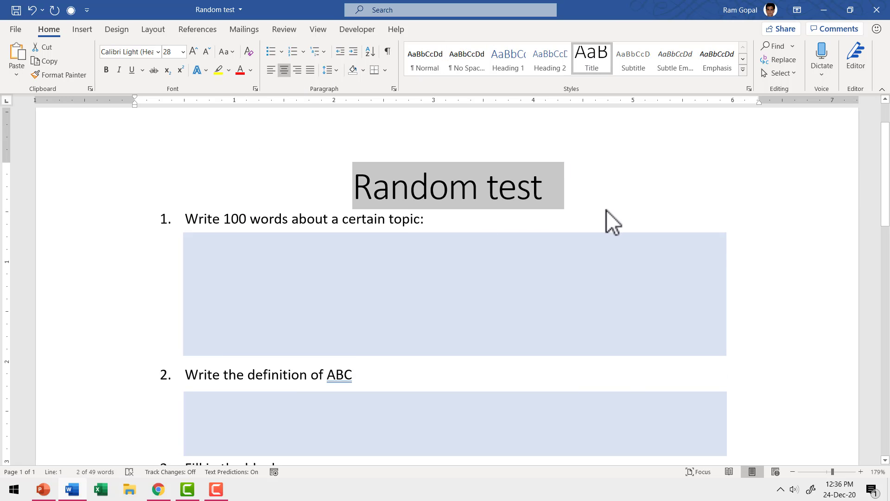
click(604, 184)
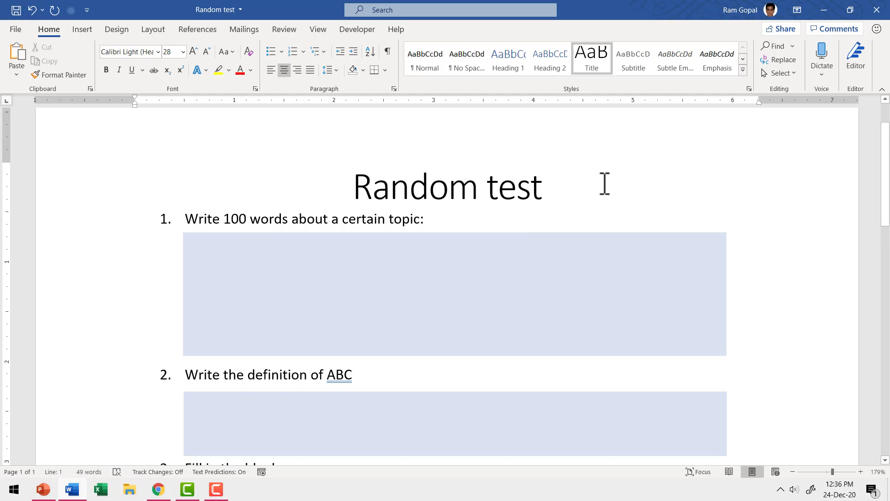
key(Return)
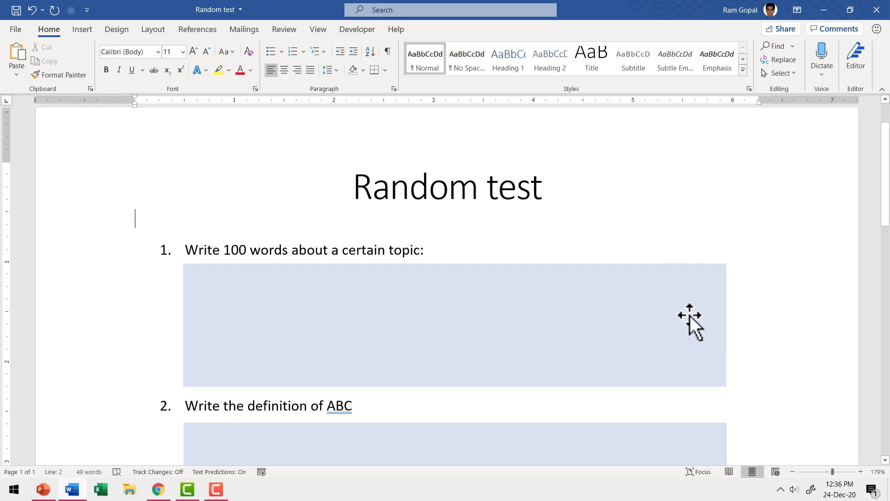
scroll(669, 284, down, 7)
scroll(657, 328, up, 3)
scroll(654, 327, up, 5)
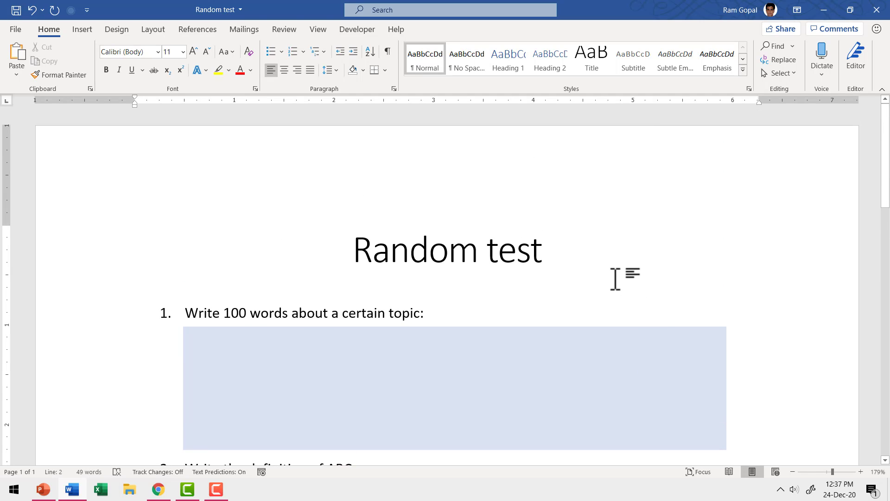
- Save the quiz as a Word document named Random test in Documents > Tests
click(22, 30)
click(39, 184)
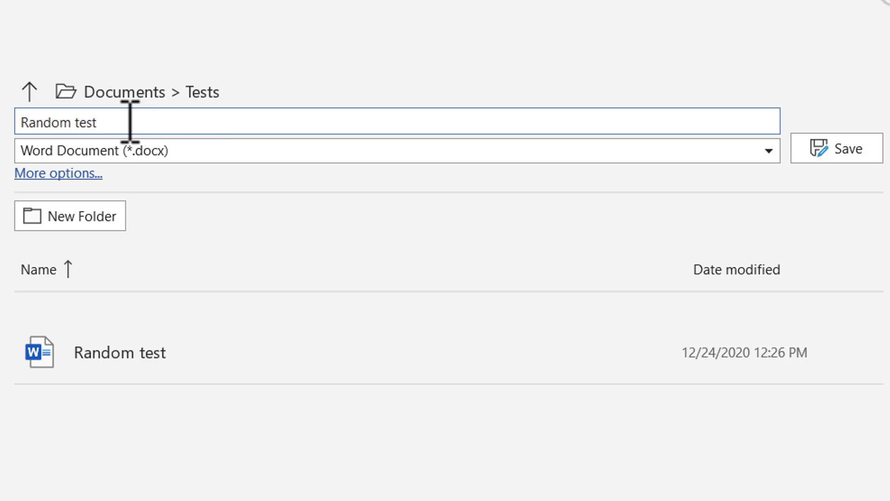
click(842, 144)
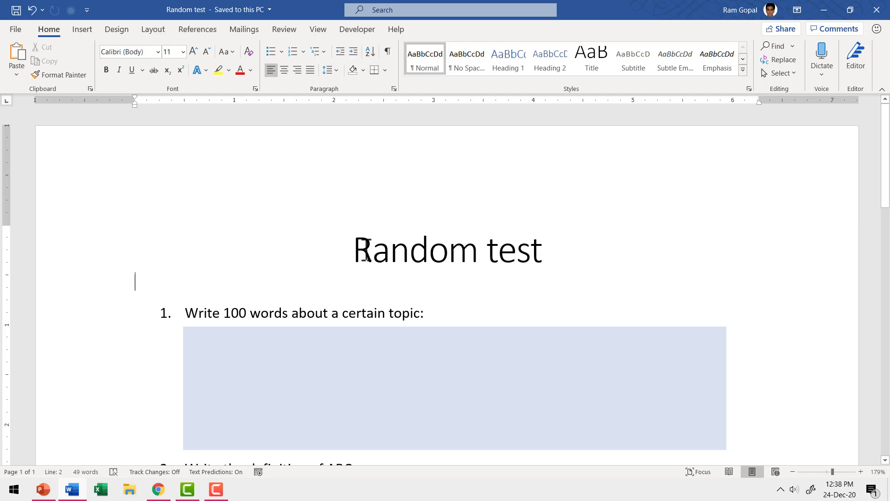
- Save another copy of Random test in PDF (*.pdf) format
click(14, 32)
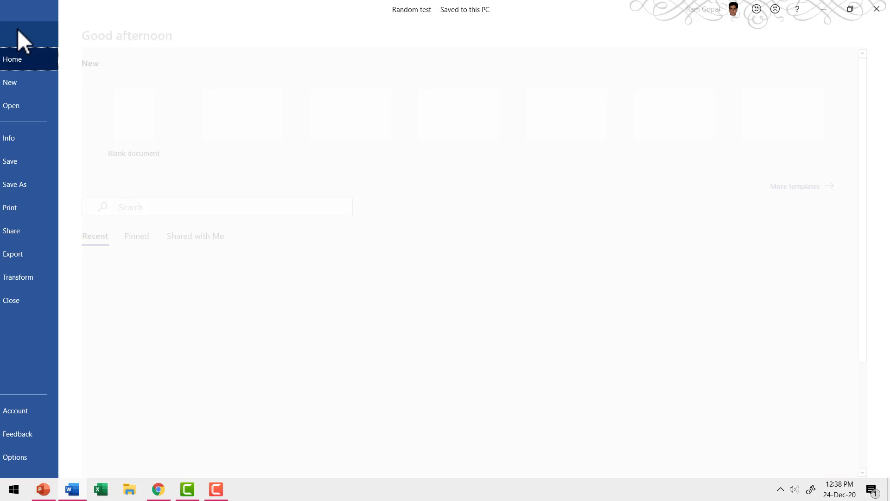
click(45, 183)
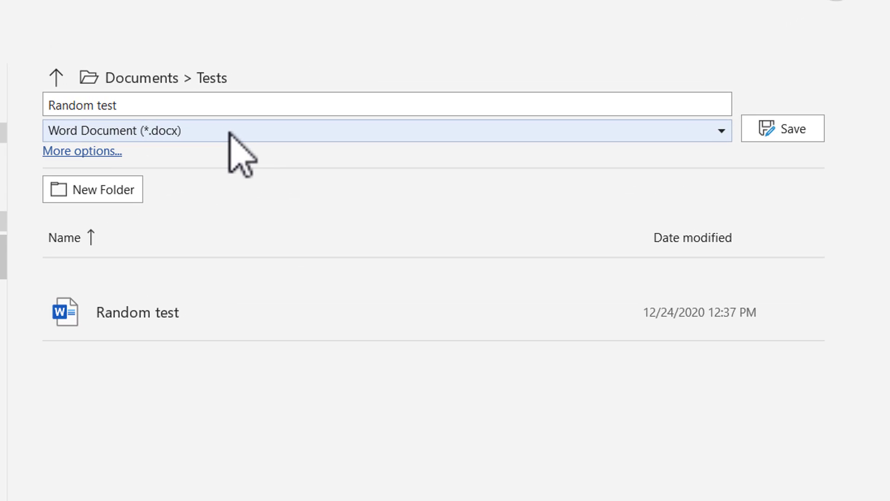
click(230, 132)
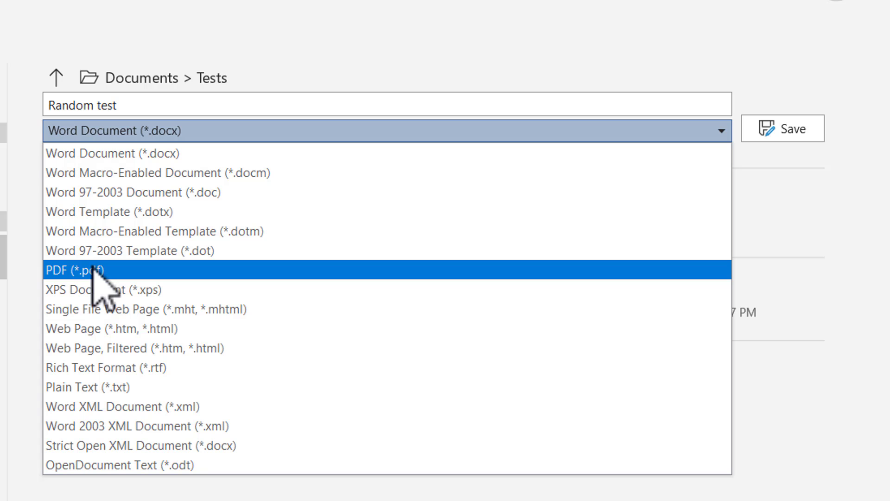
click(93, 271)
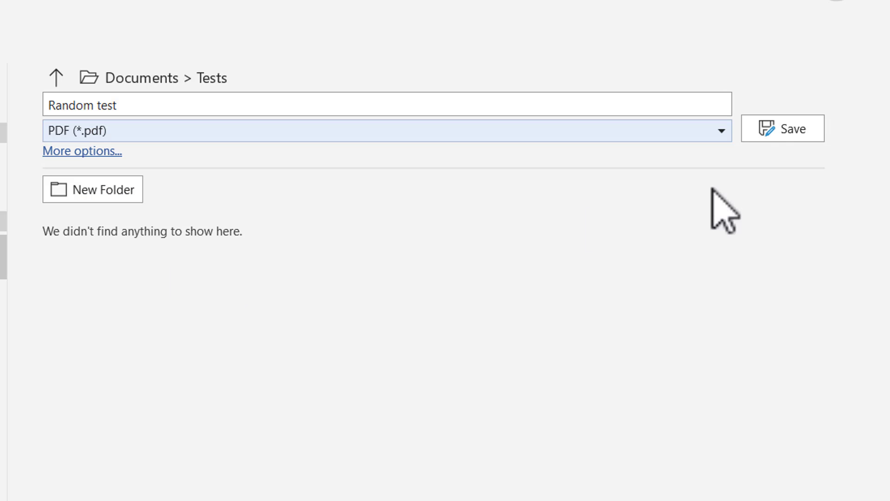
click(777, 124)
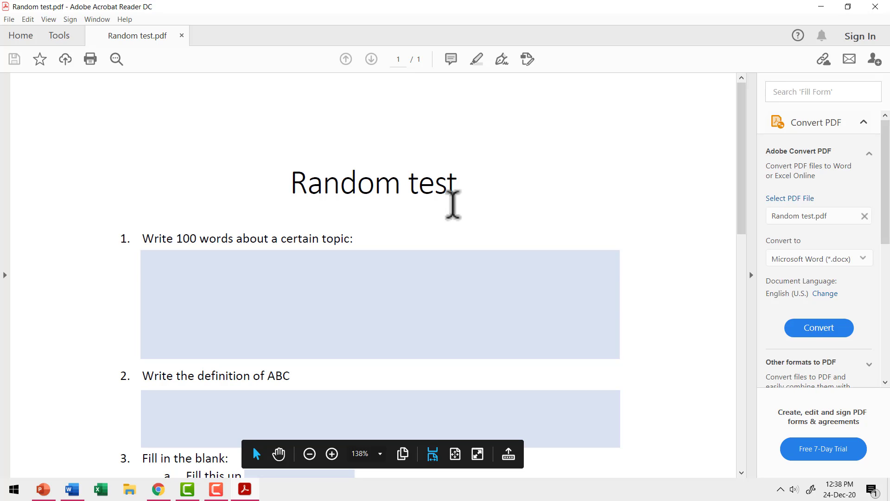
- Check the shaded answer boxes in Random test.pdf, then close Acrobat Reader
scroll(574, 215, down, 4)
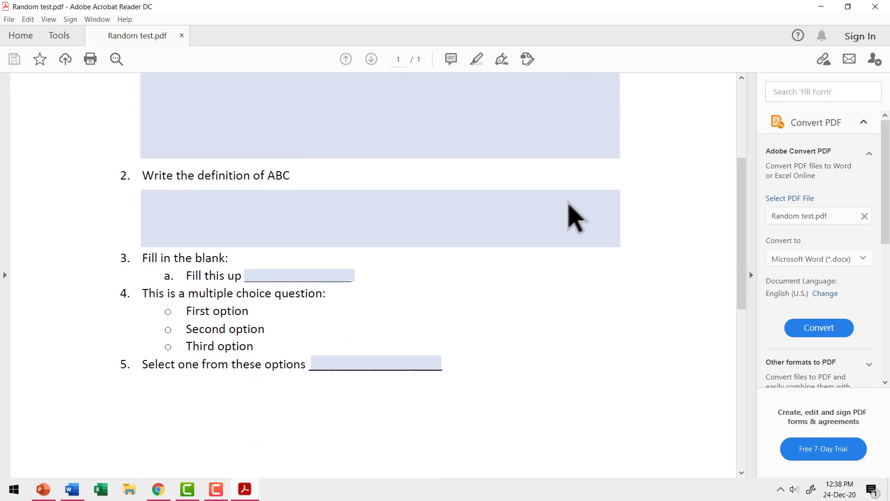
scroll(571, 217, up, 2)
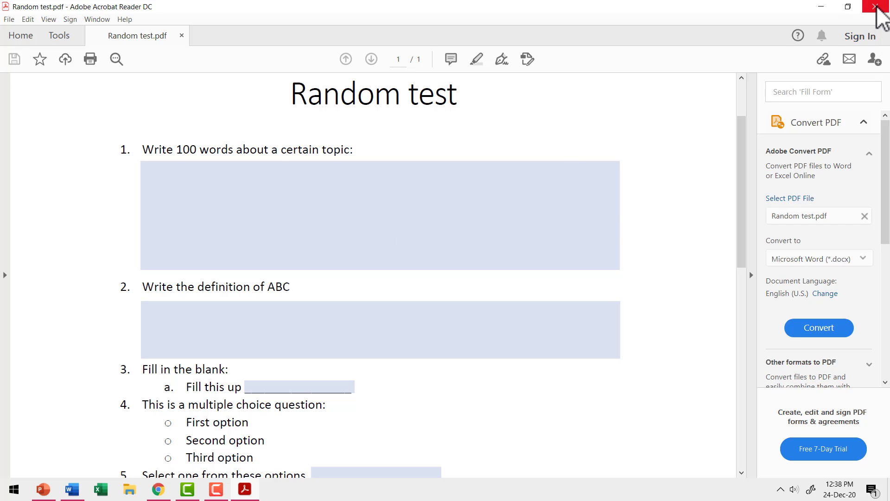
click(875, 7)
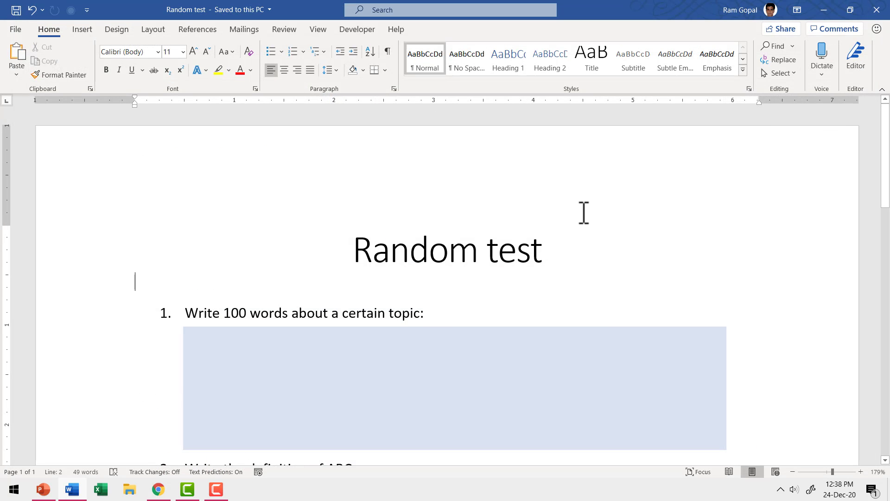
- Open PDFescape in a new browser tab, dismiss the cookie notice and start the free online editor
click(158, 489)
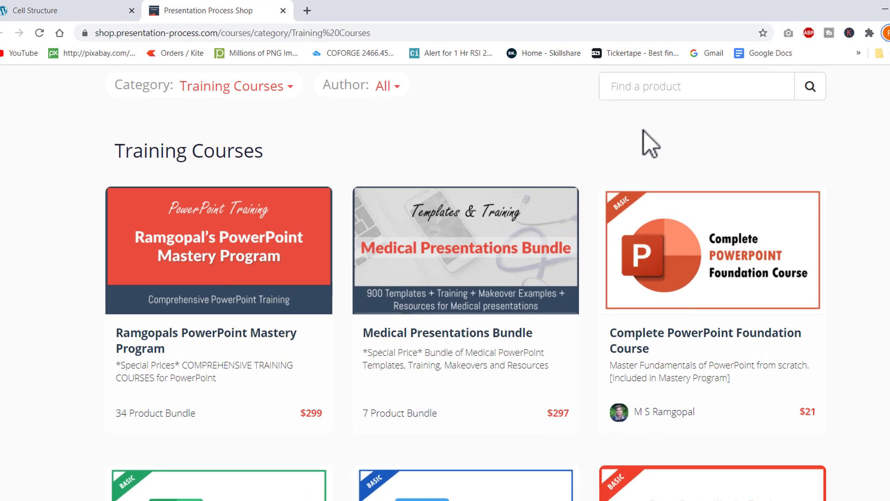
click(296, 10)
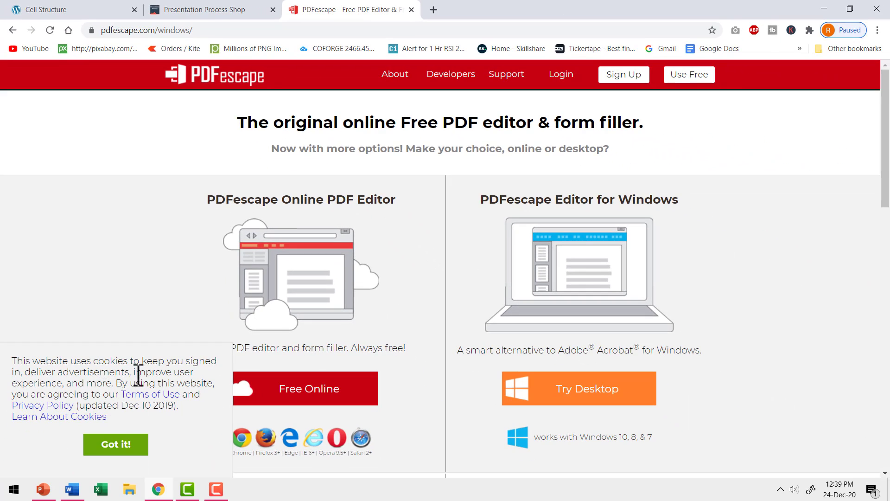
click(122, 445)
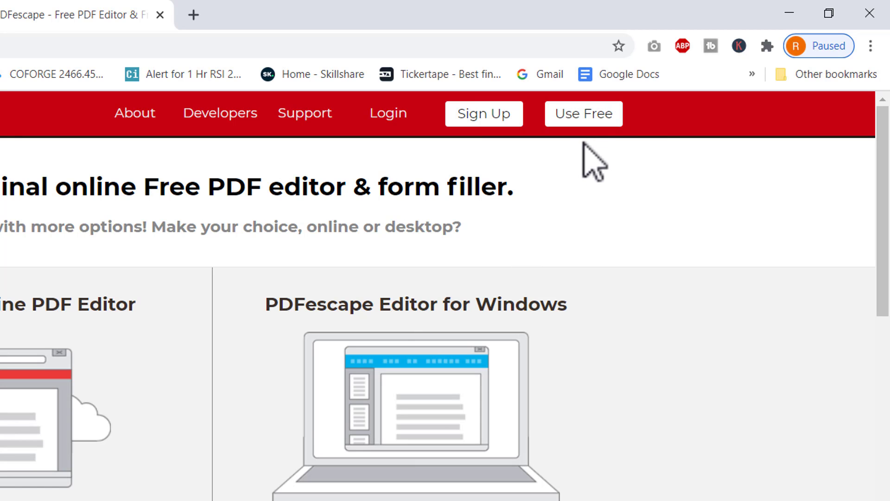
click(577, 119)
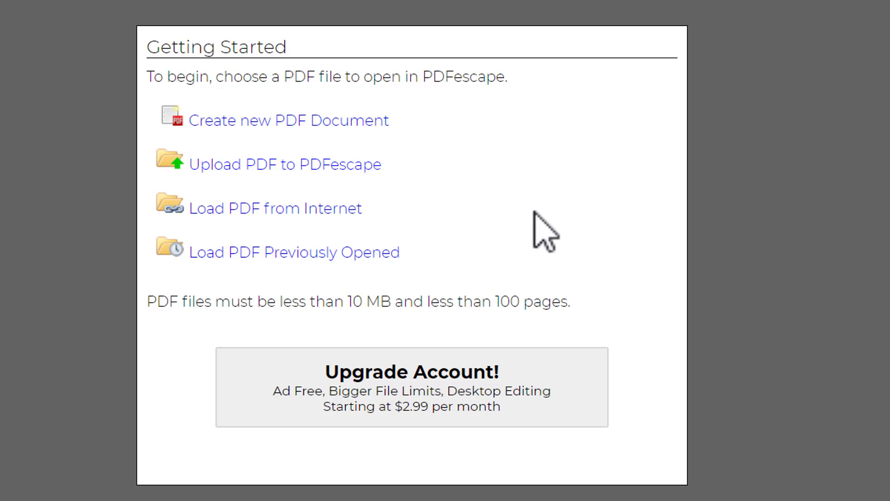
- Upload the Random test PDF from Documents > Tests into PDFescape
click(310, 167)
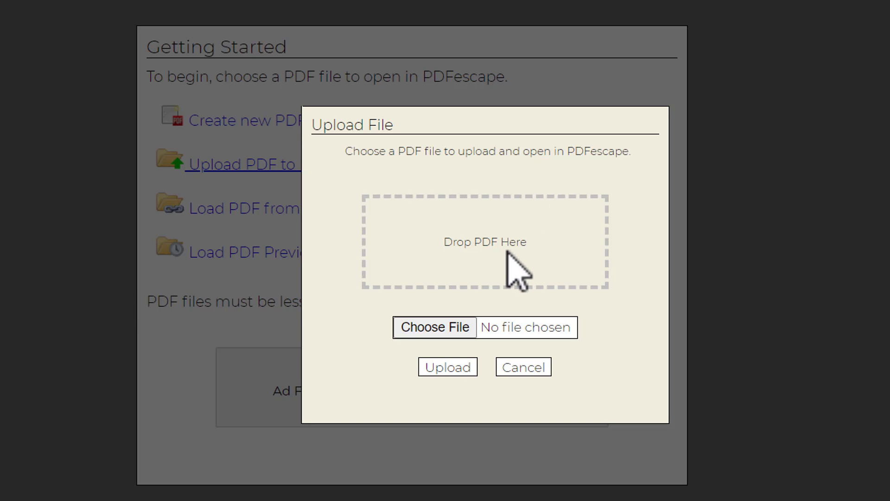
click(429, 327)
click(269, 221)
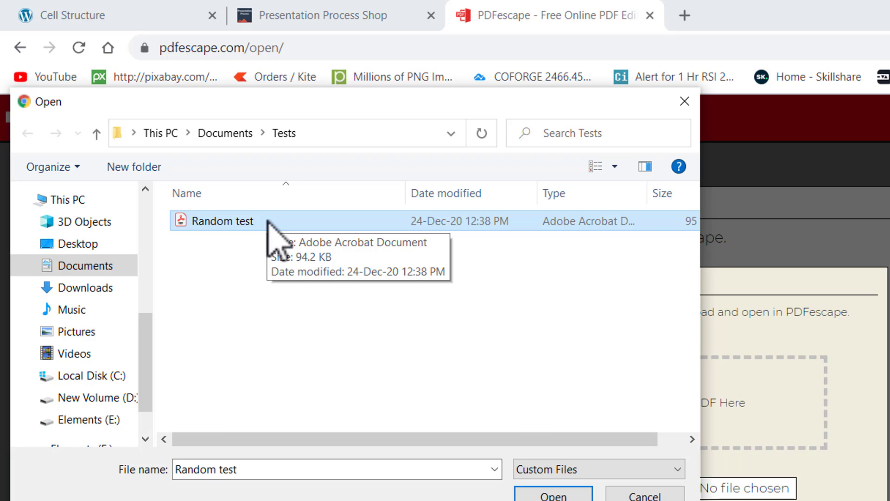
click(553, 494)
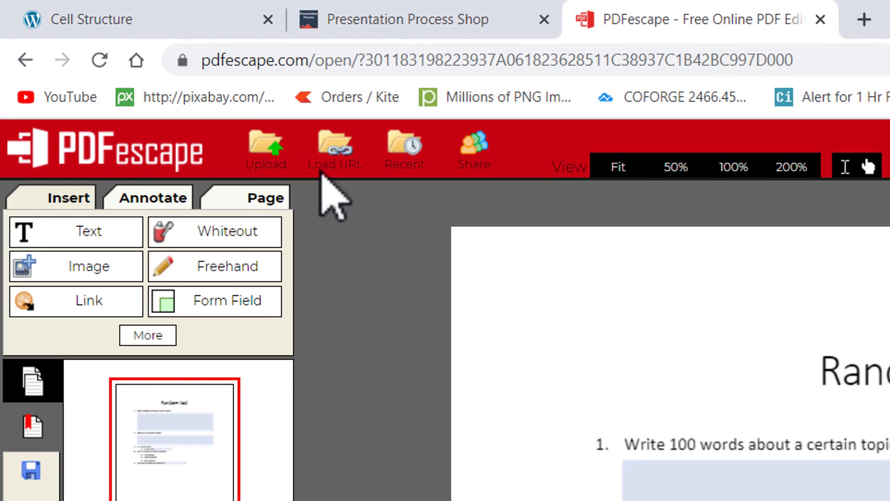
- Draw Text Paragraph form fields over the blue answer areas under questions 1 and 2
click(218, 308)
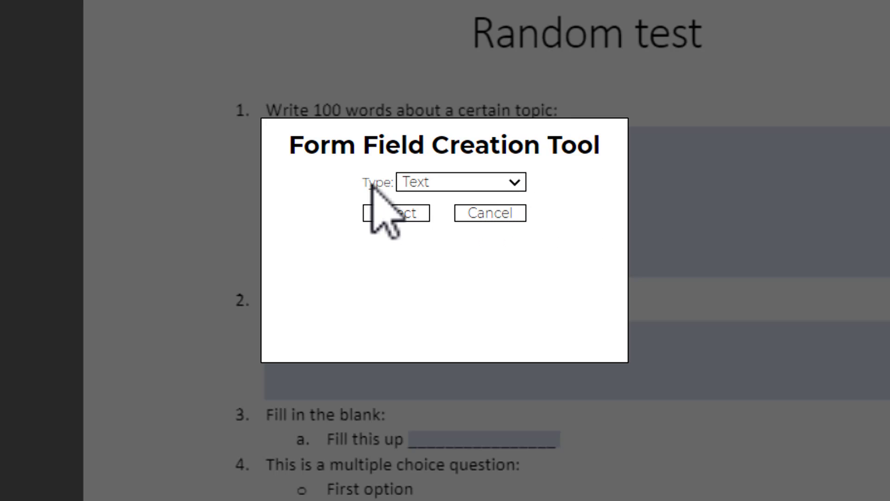
click(469, 182)
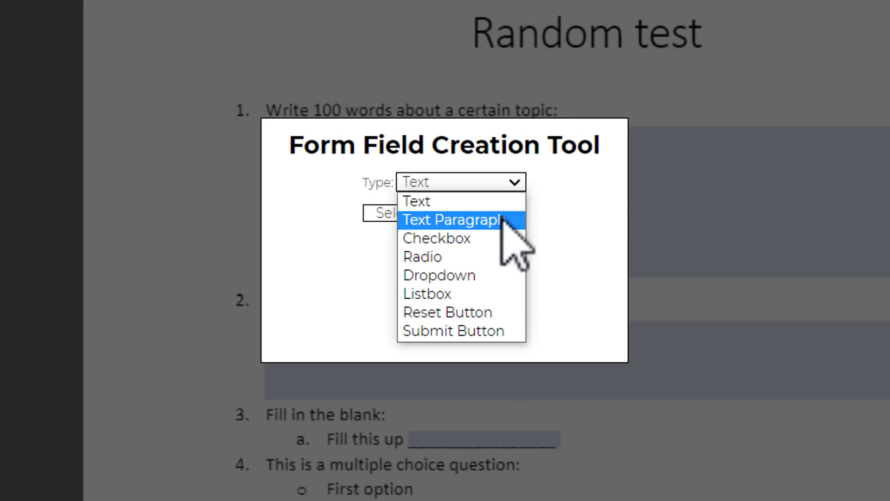
click(446, 220)
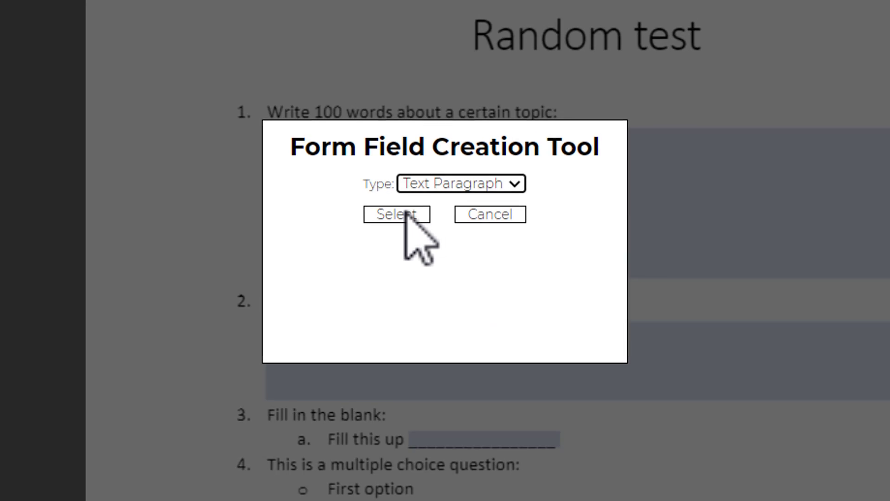
click(404, 216)
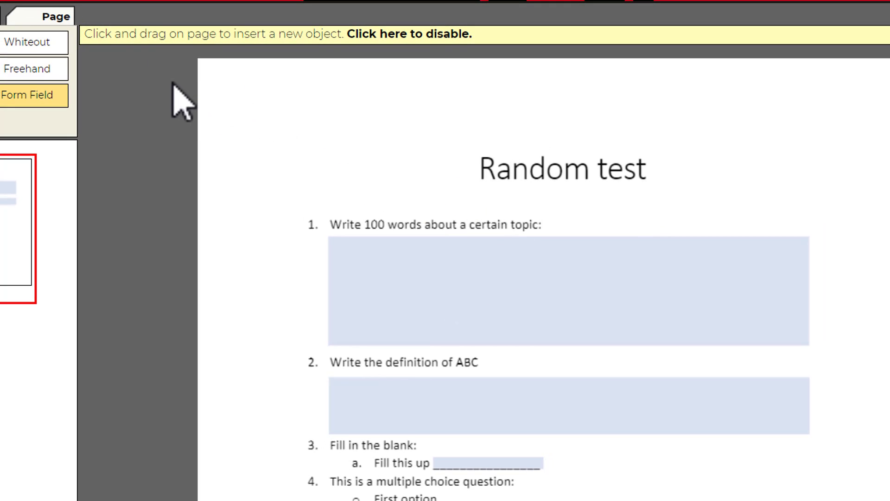
click(204, 80)
drag(331, 237, 807, 347)
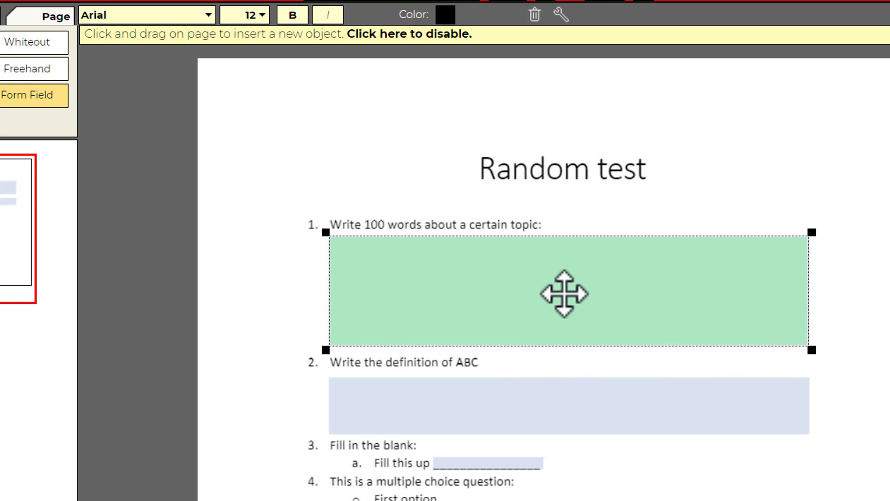
scroll(546, 272, down, 2)
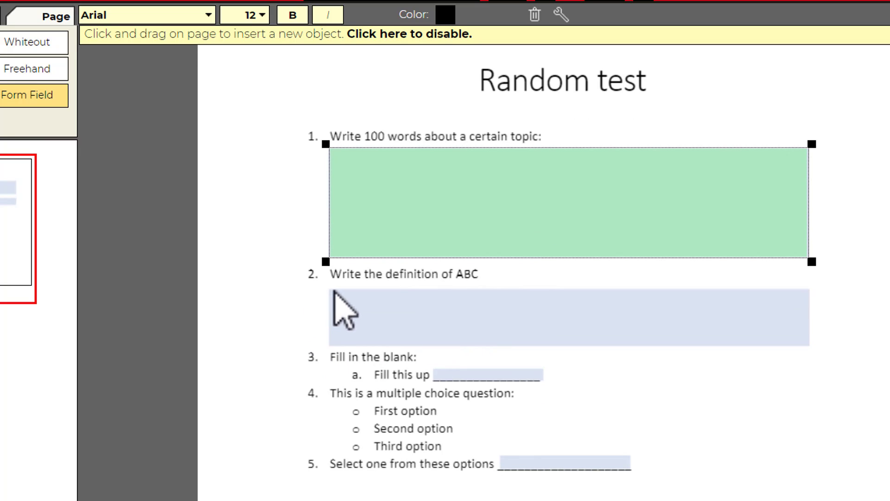
drag(334, 298, 805, 345)
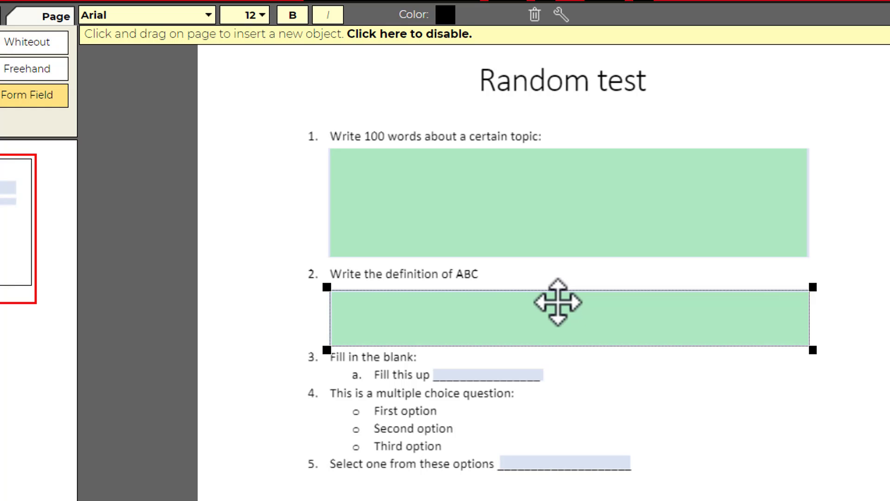
- Stop placing fields and review the first answer field's properties, leaving them unchanged
key(Escape)
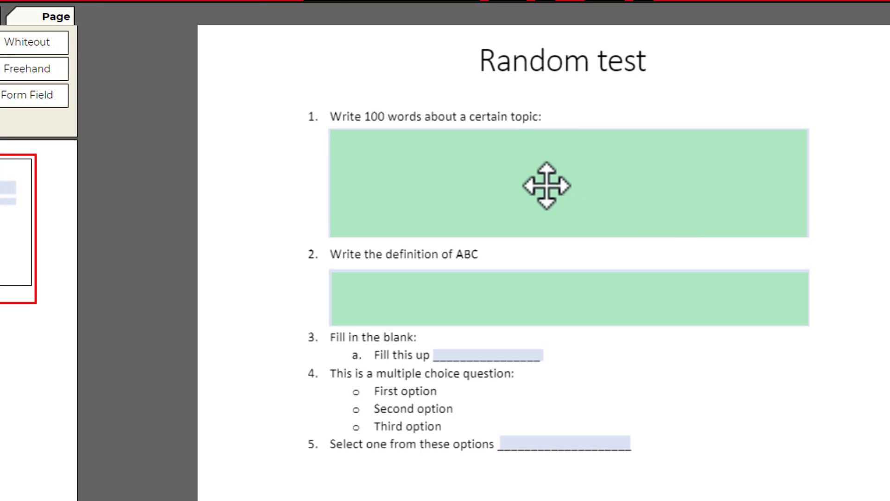
right_click(540, 179)
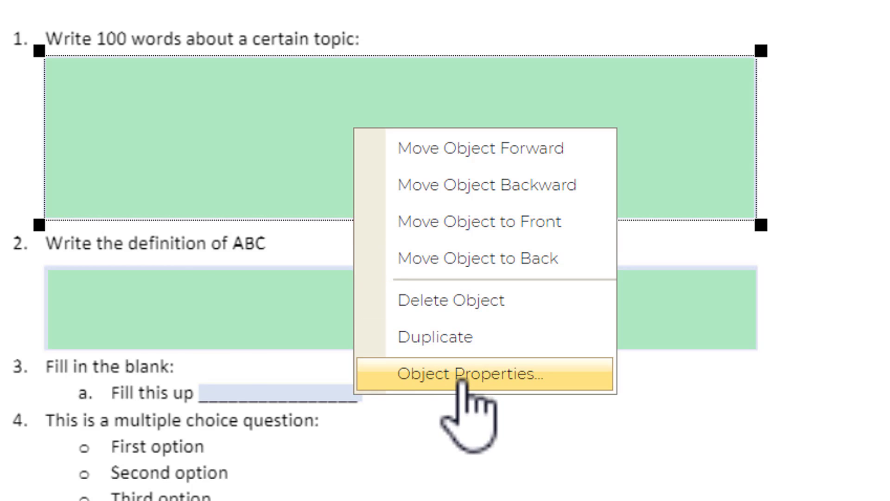
click(461, 376)
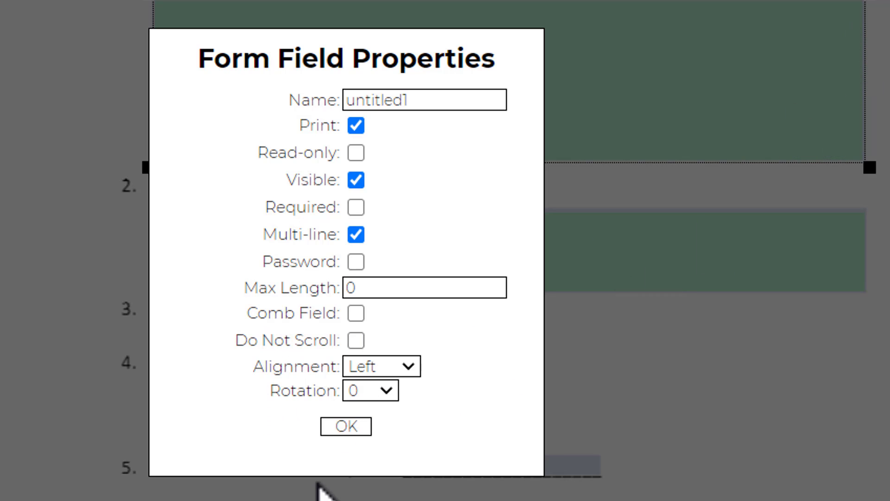
click(357, 425)
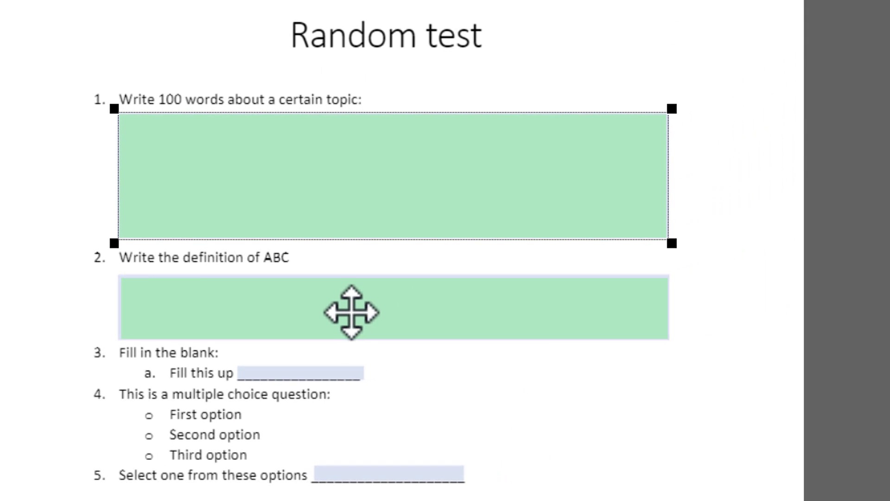
- Enable Do Not Scroll on the question 2 answer field, then start a new form field
right_click(351, 311)
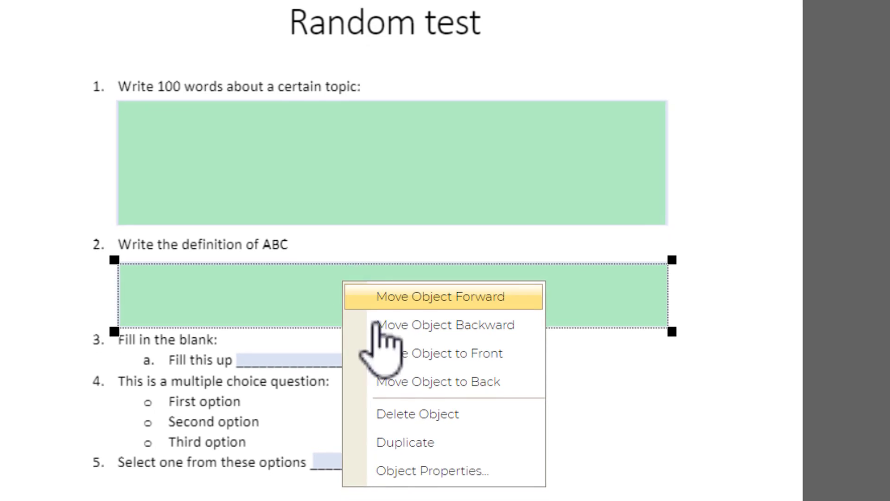
click(428, 473)
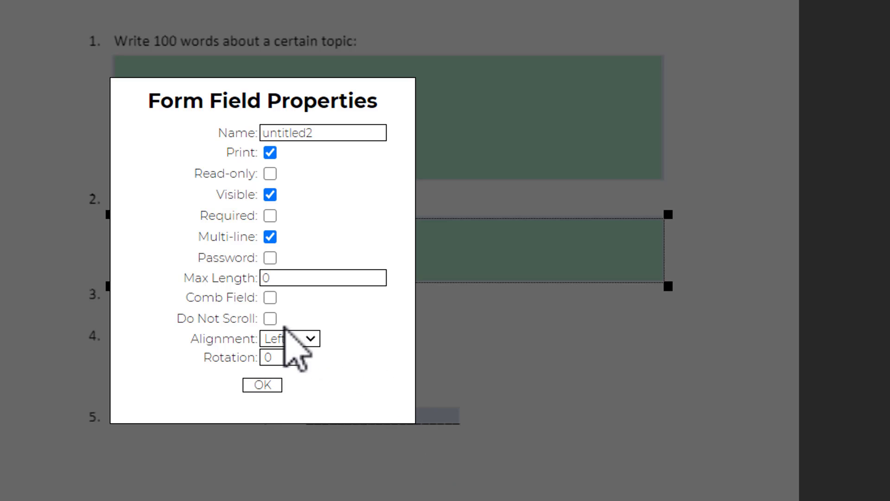
click(270, 319)
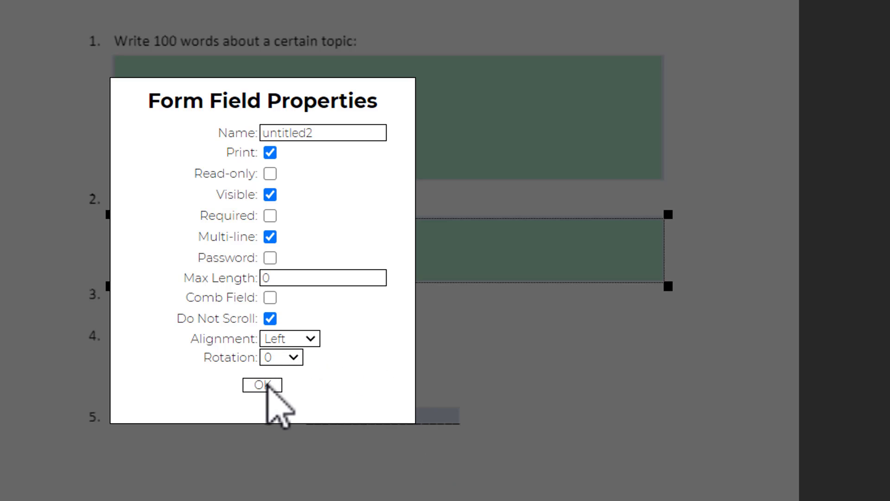
click(262, 385)
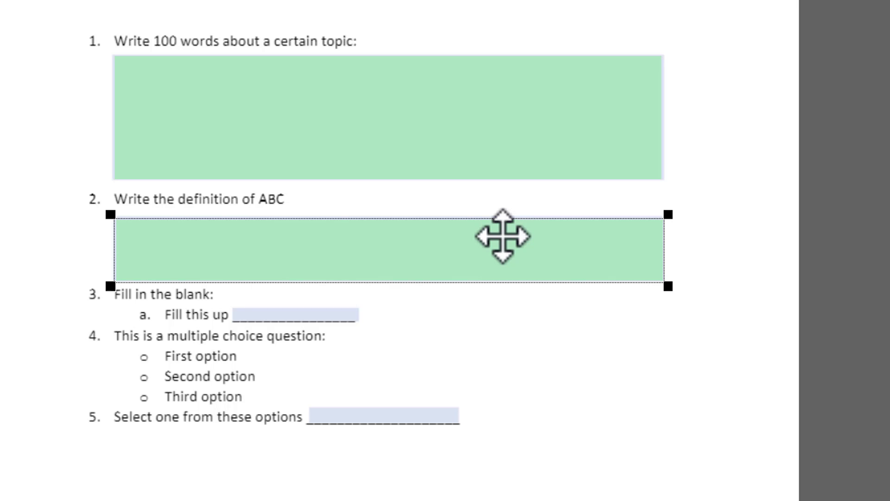
right_click(503, 237)
click(572, 414)
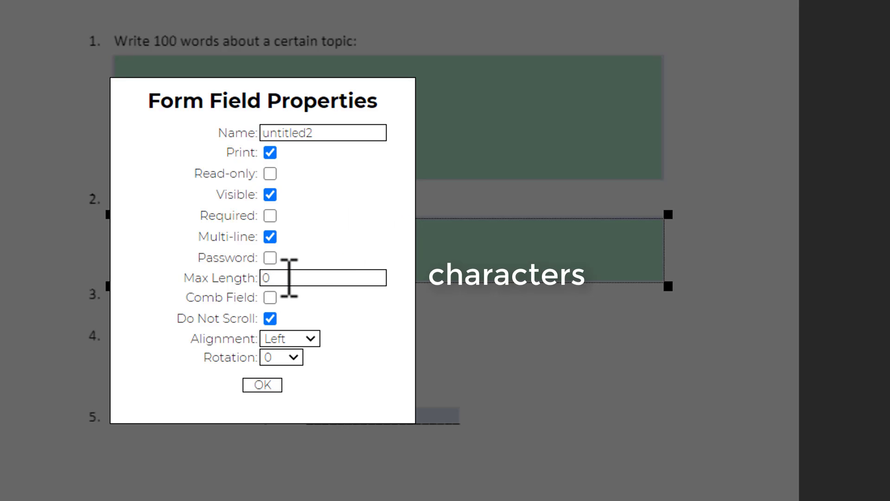
key(Return)
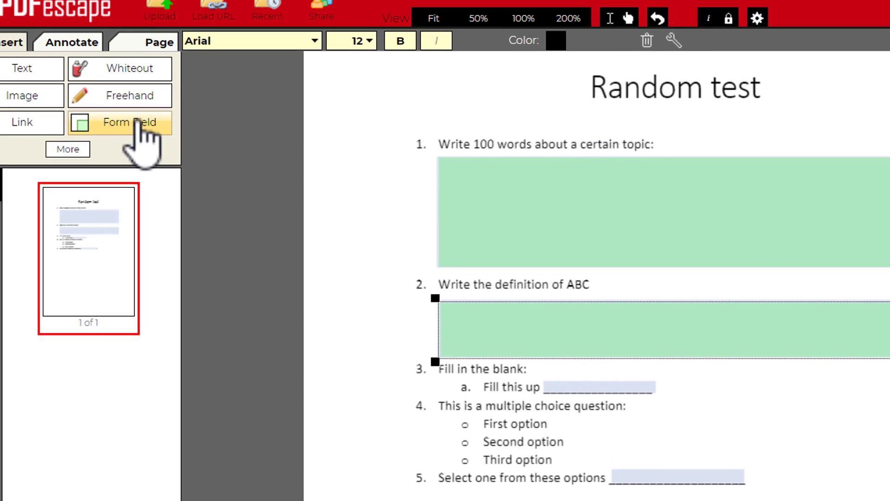
click(141, 124)
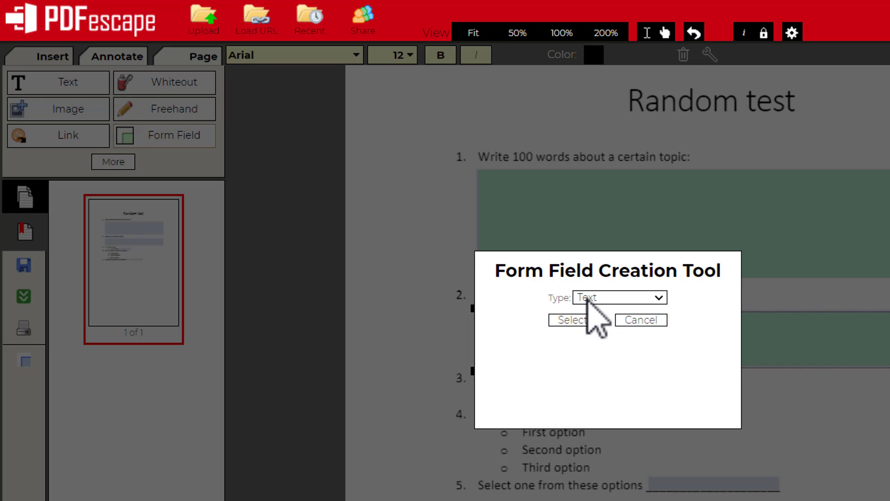
- Place a single-line Text field over the 'Fill this up' blank and align it
click(577, 319)
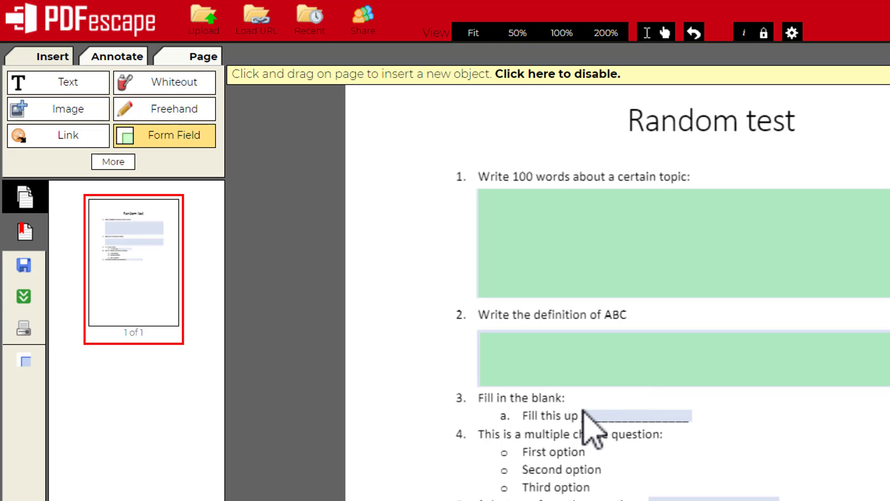
drag(583, 411, 697, 429)
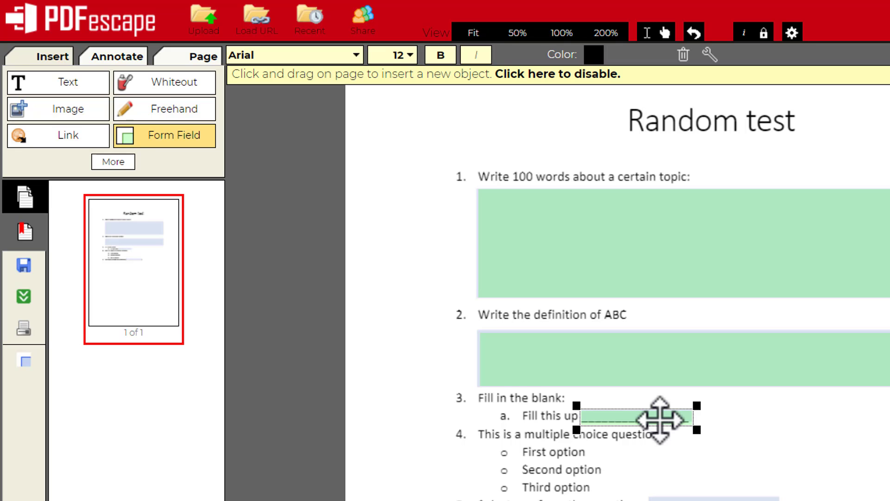
key(Escape)
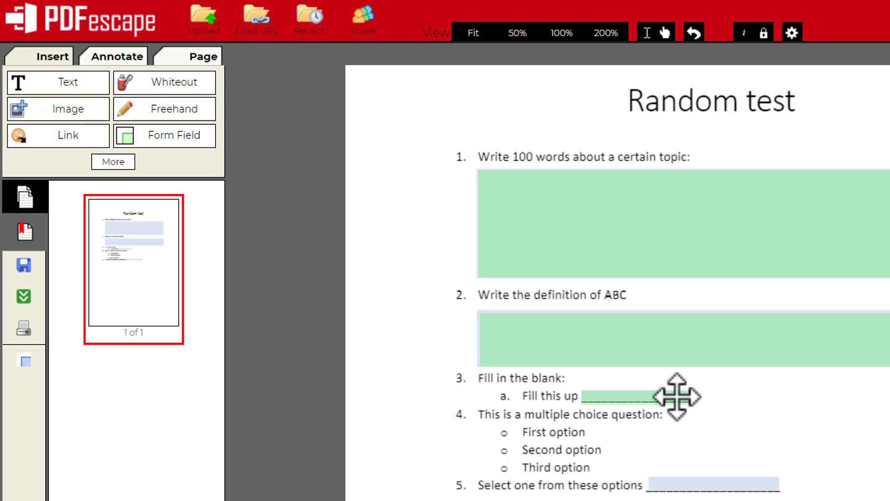
click(689, 396)
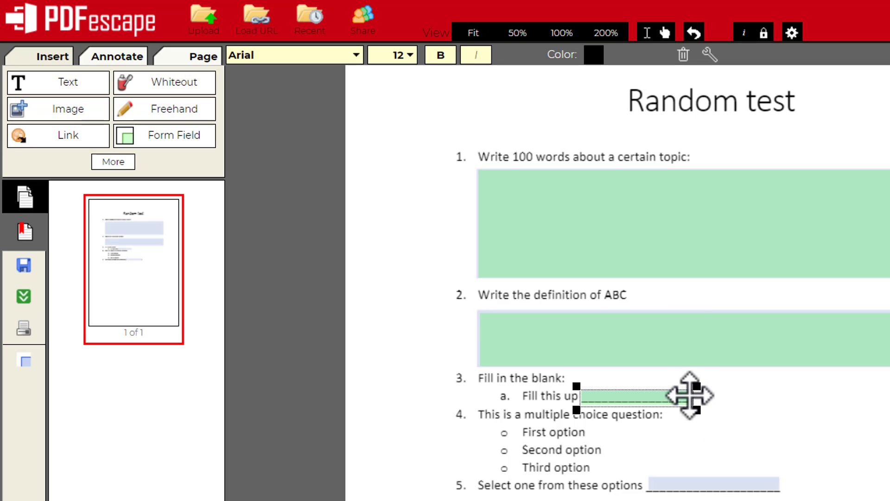
drag(689, 391, 691, 390)
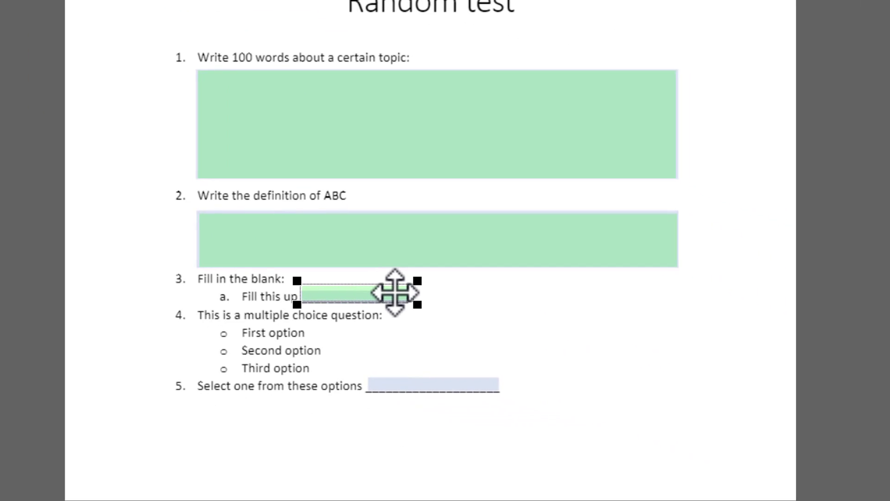
- Duplicate that field onto the answer line beside 'Select one from these options'
right_click(399, 289)
click(443, 424)
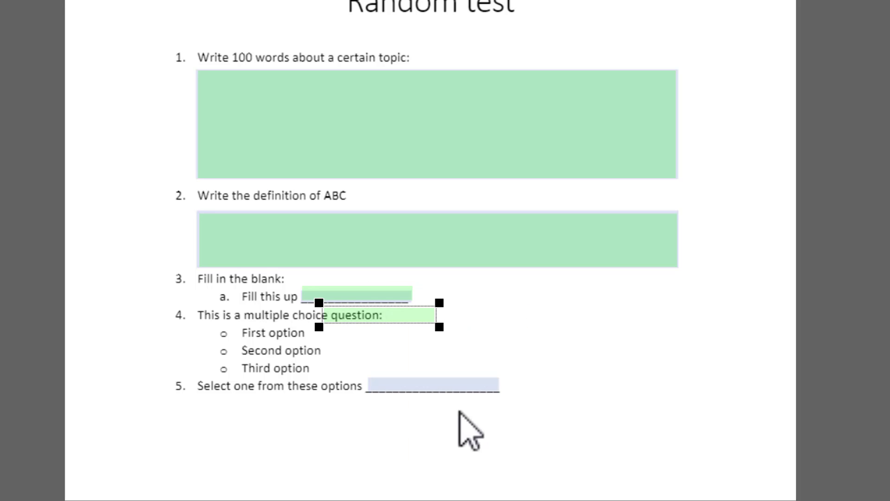
drag(417, 311, 502, 393)
click(556, 338)
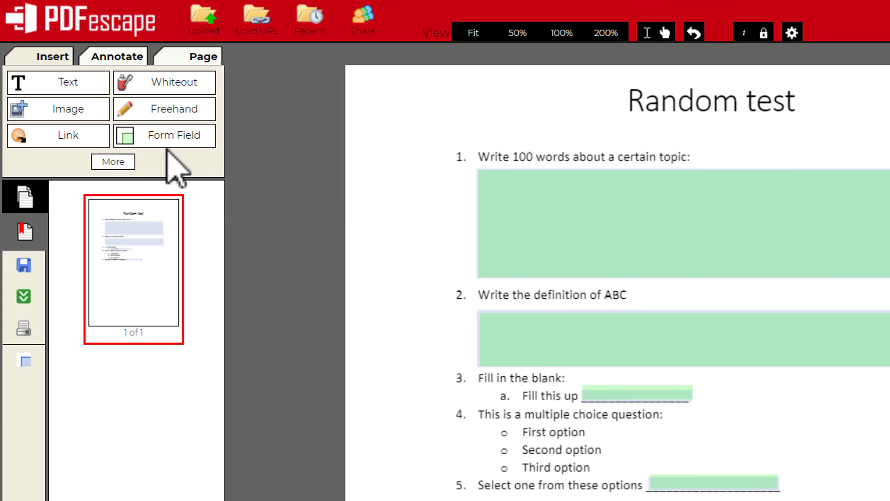
- Place a Radio form field on question 4's First option bullet
click(171, 141)
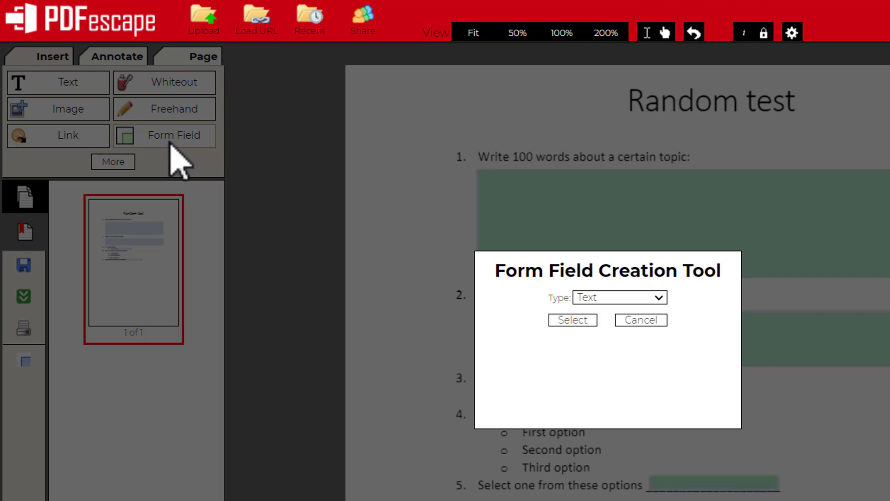
click(611, 299)
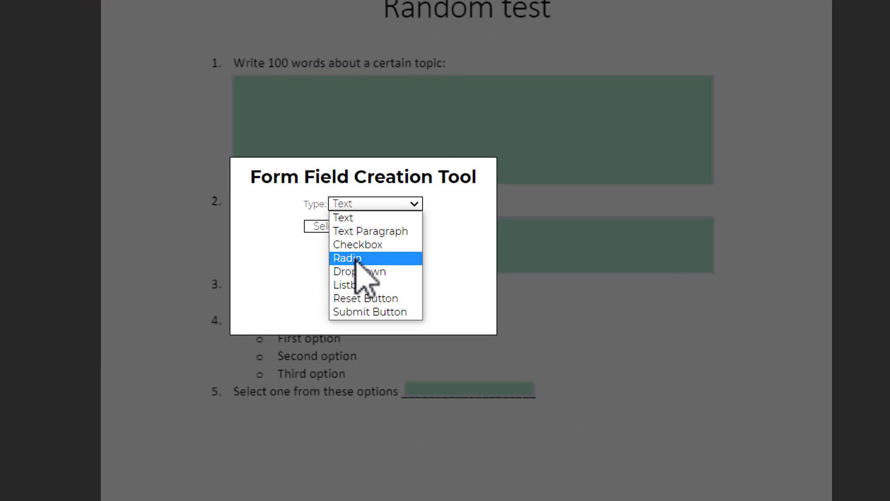
click(601, 352)
click(314, 220)
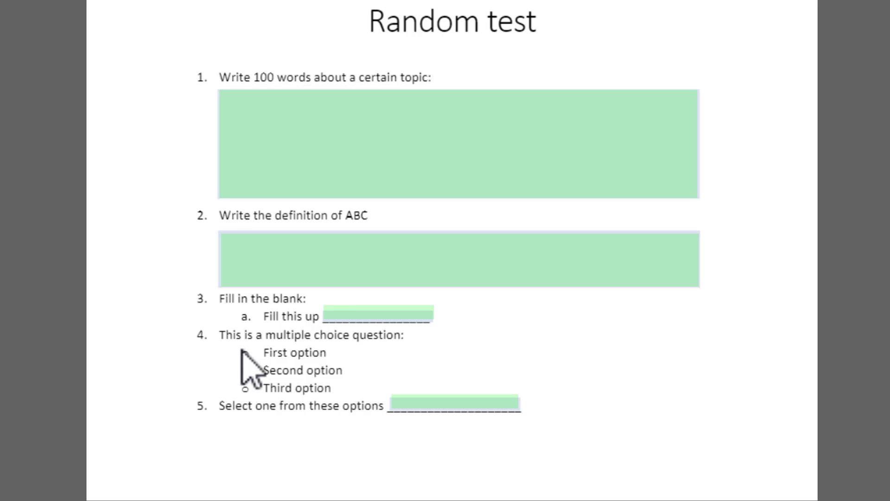
click(245, 353)
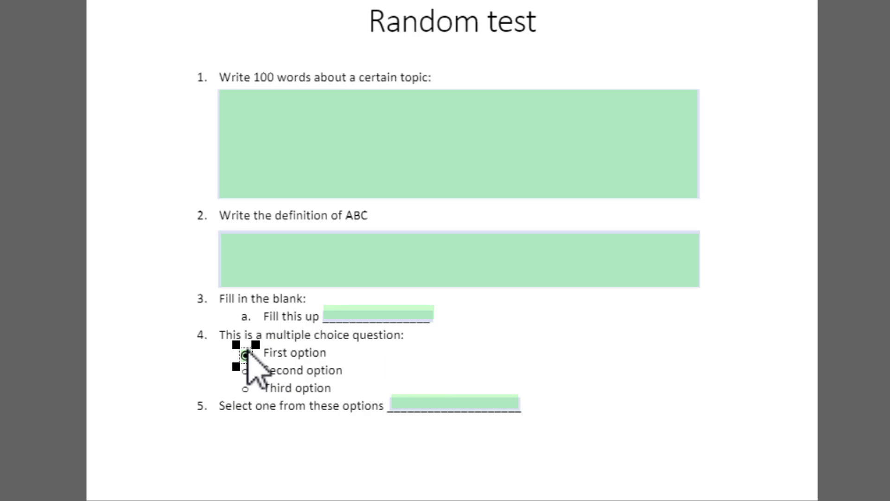
- Duplicate the radio button onto the Second option and Third option rows
right_click(246, 353)
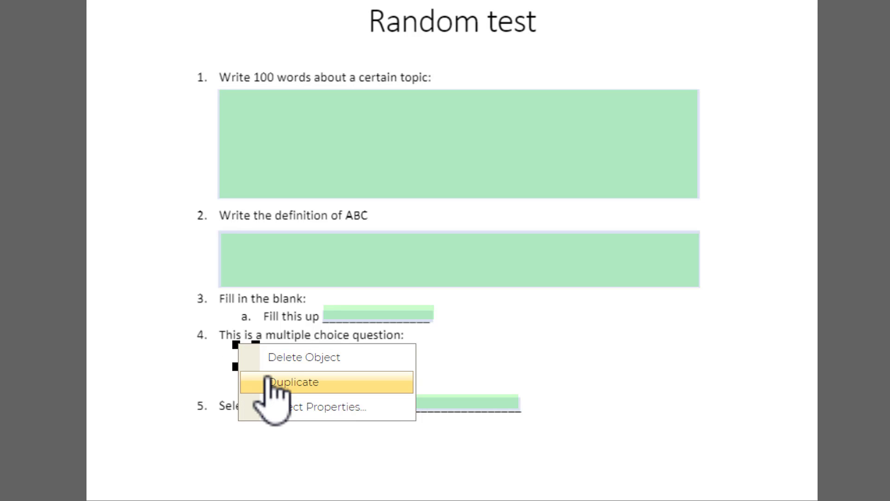
click(292, 382)
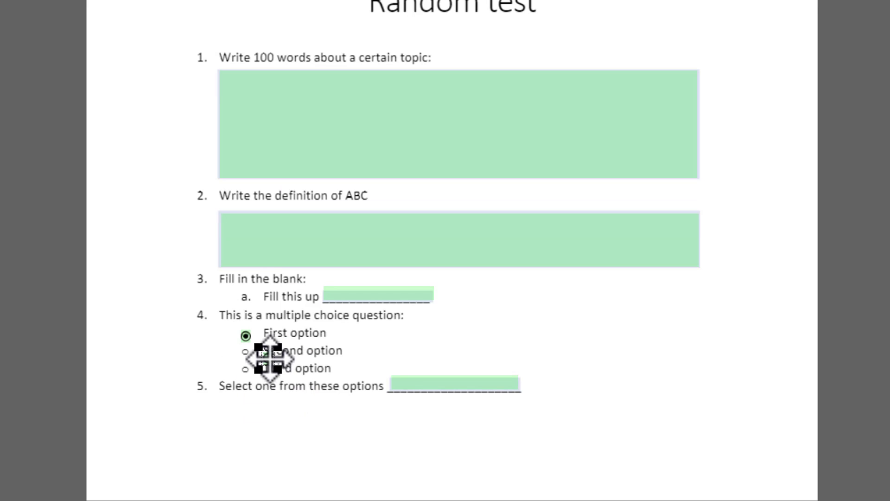
drag(264, 358, 246, 353)
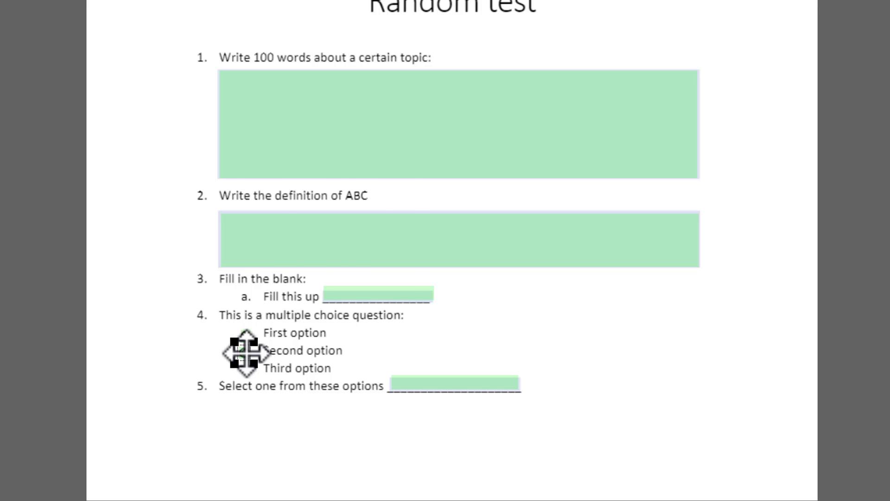
right_click(244, 353)
click(299, 307)
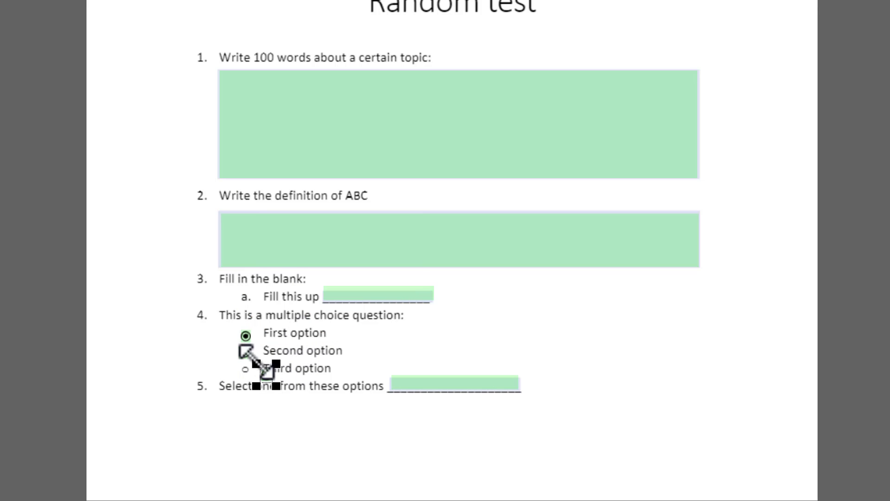
drag(264, 371, 244, 365)
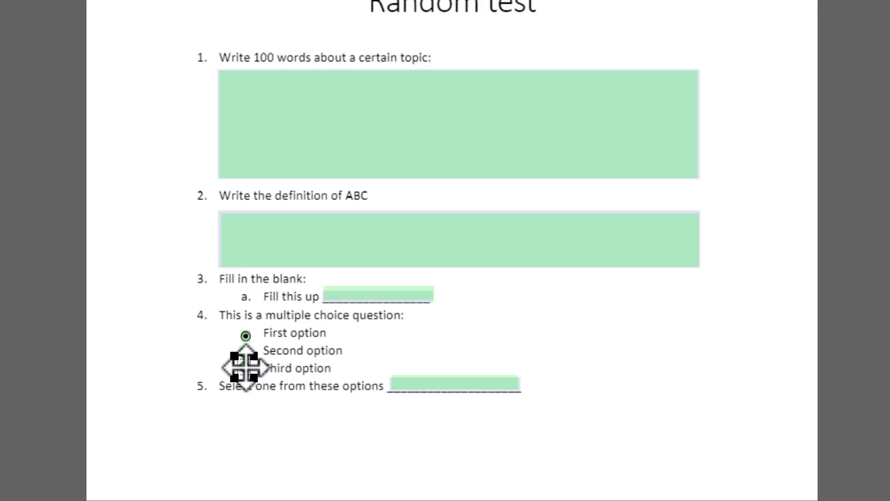
drag(245, 367, 245, 367)
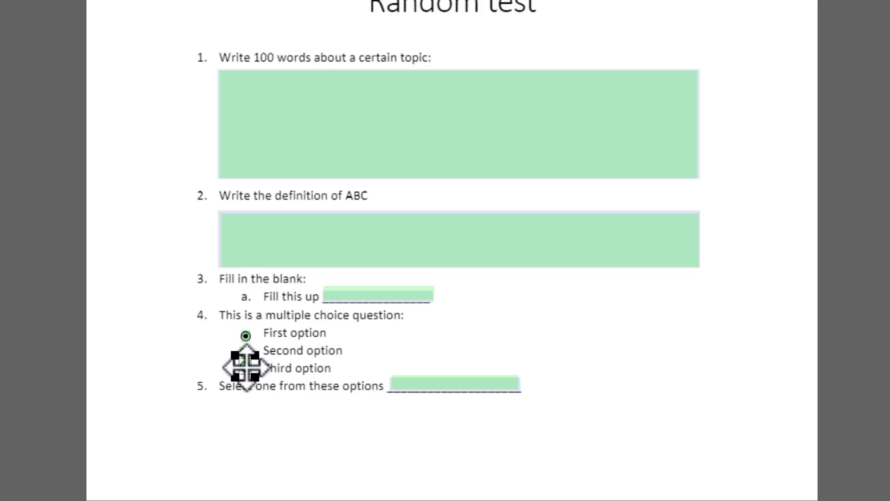
click(468, 362)
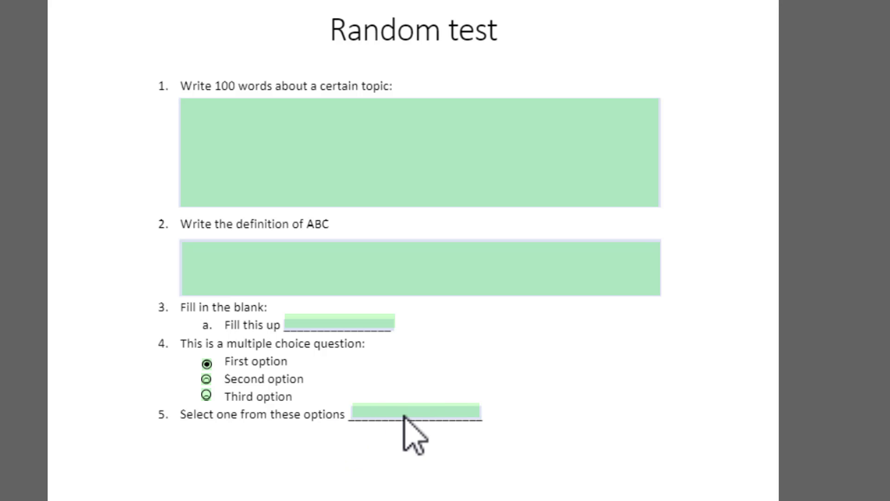
- Delete the old text field after question 5
scroll(503, 411, down, 1)
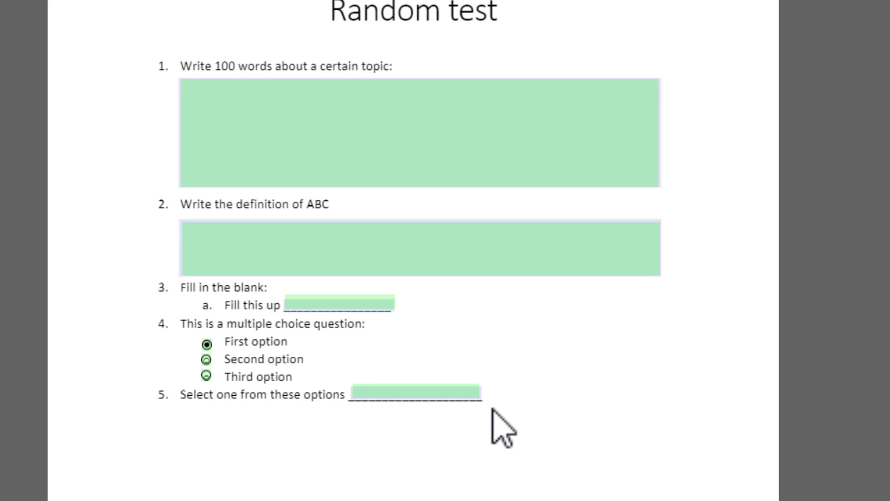
right_click(452, 389)
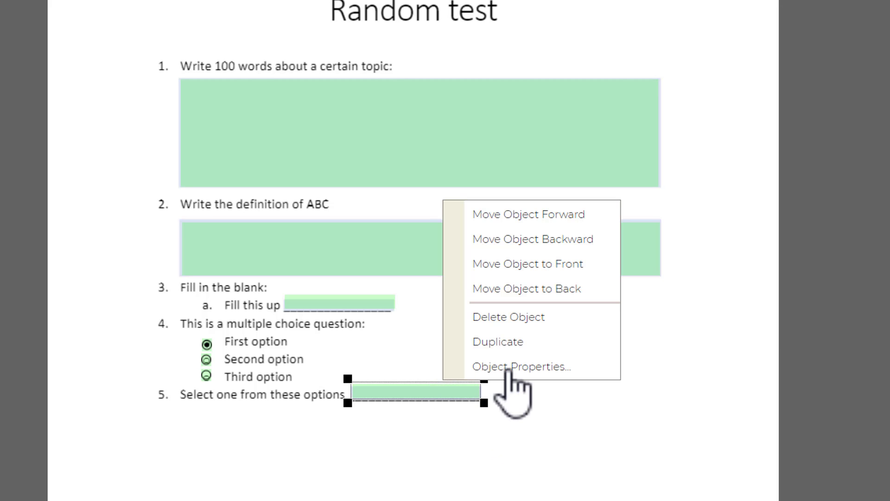
click(528, 319)
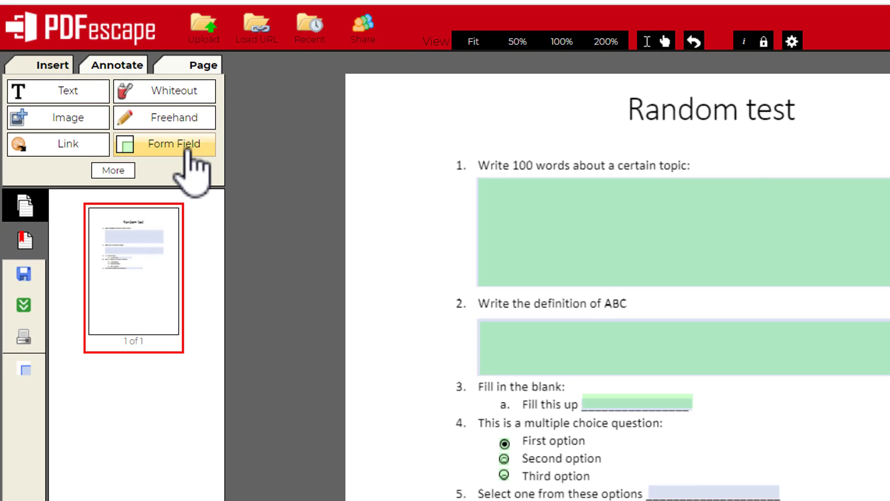
- Draw a Dropdown form field over question 5's blank
click(186, 147)
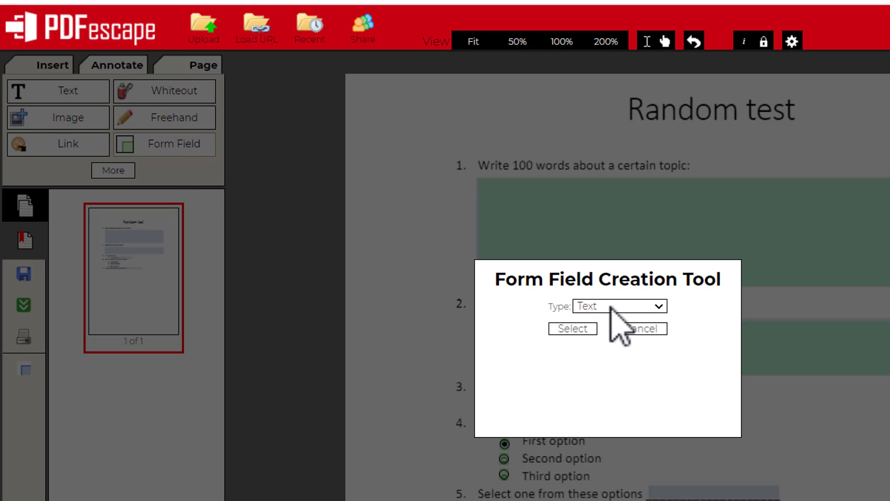
click(611, 306)
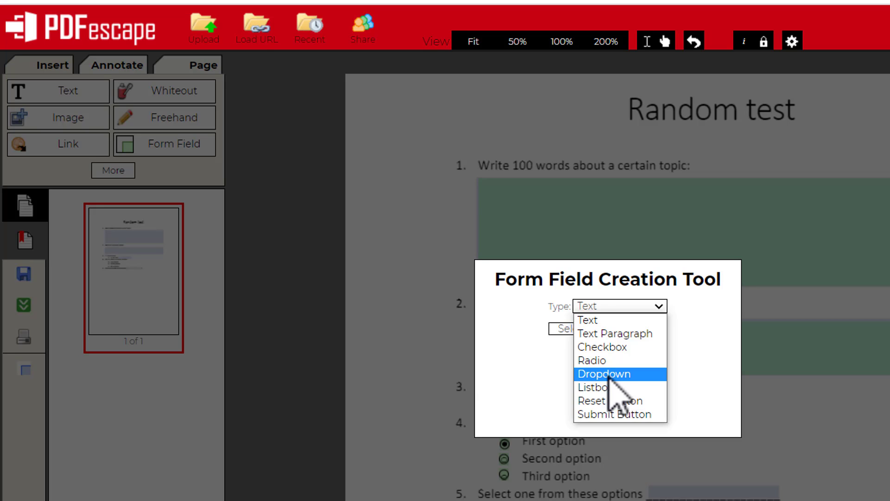
click(609, 375)
click(582, 329)
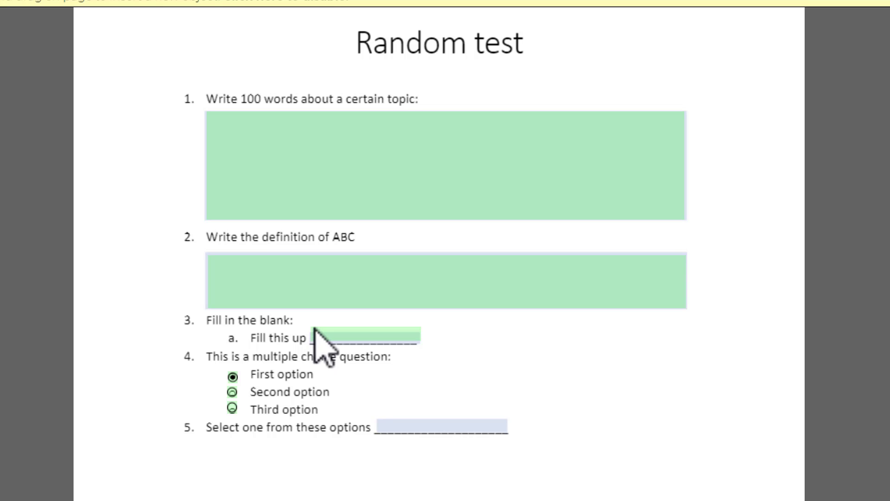
drag(375, 418, 508, 434)
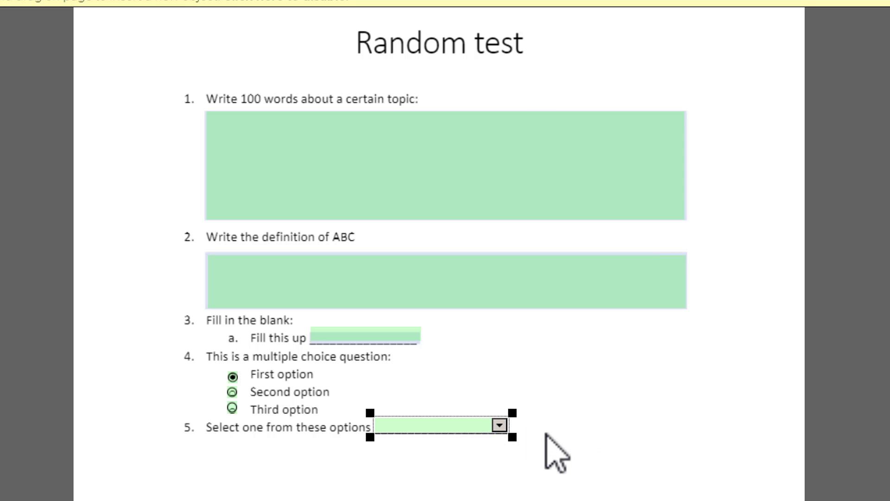
key(Escape)
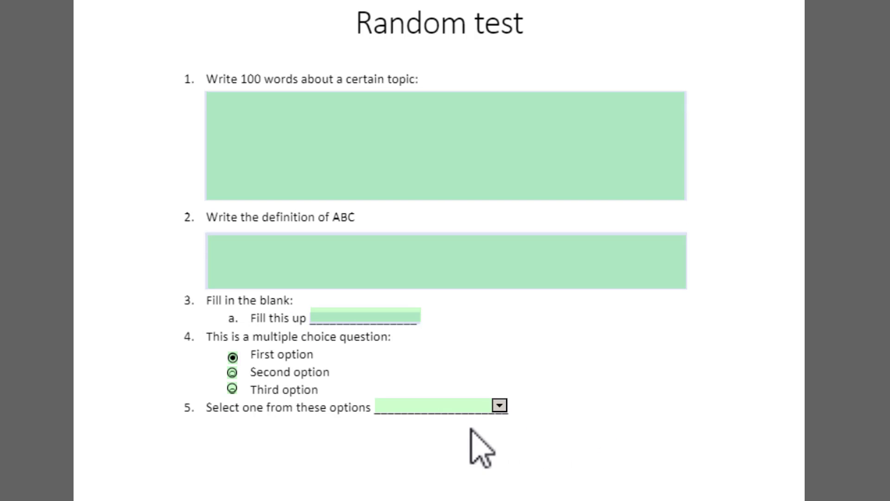
- Give the dropdown the choices Option 1, Option 2 and Option 3
right_click(449, 406)
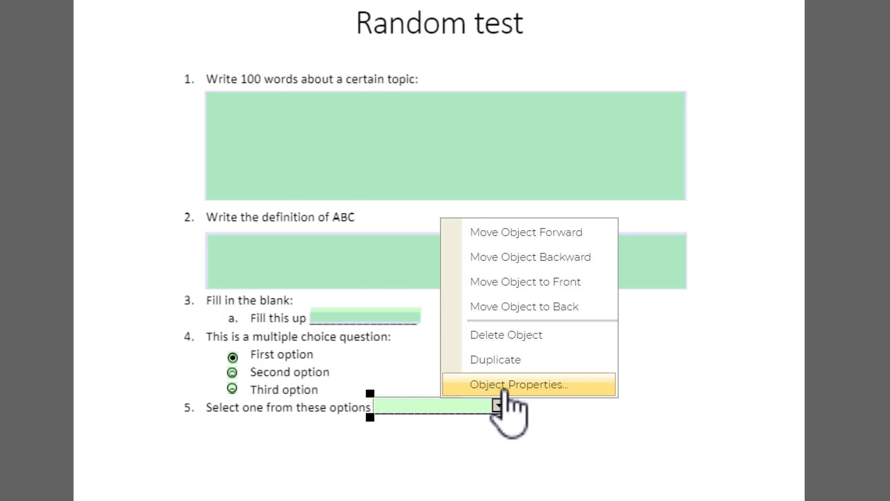
click(504, 394)
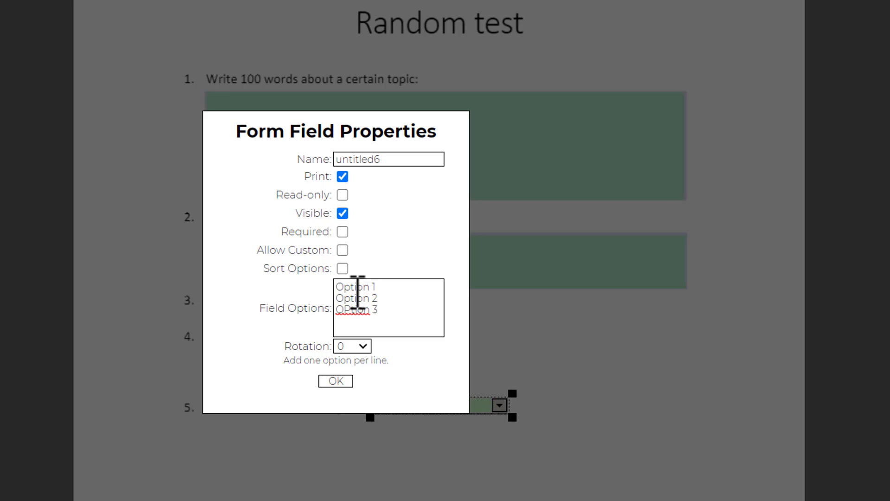
key(BackSpace)
text(p)
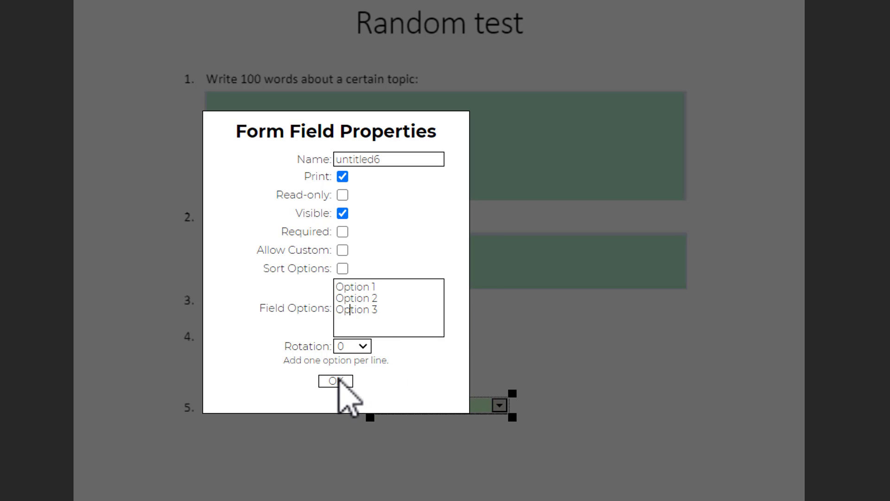
click(338, 379)
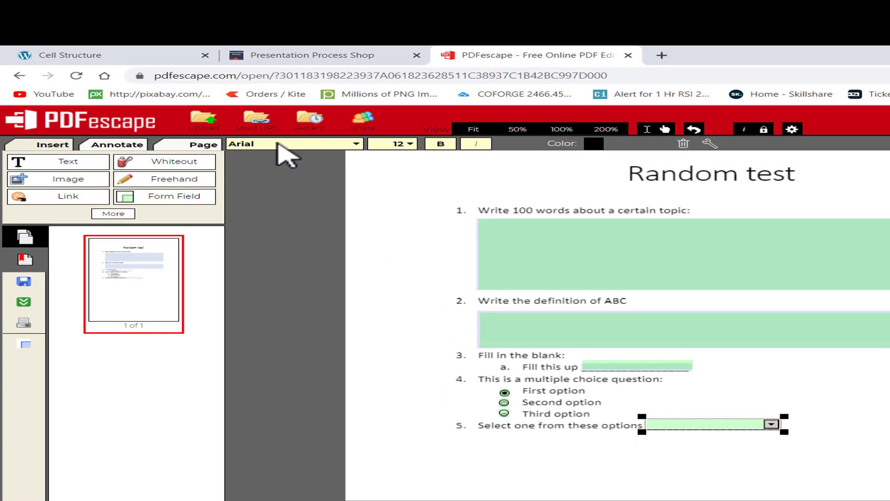
- Download the quiz as Random_test.pdf and show it in the Downloads folder
click(282, 160)
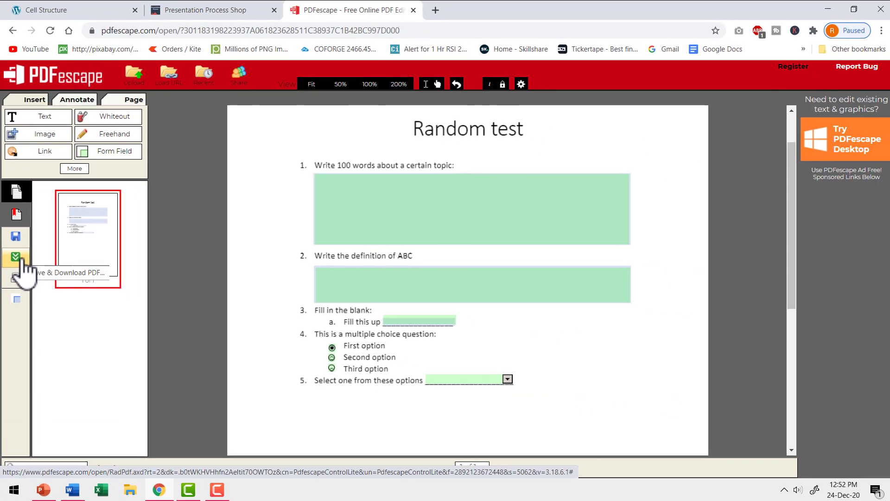
click(26, 303)
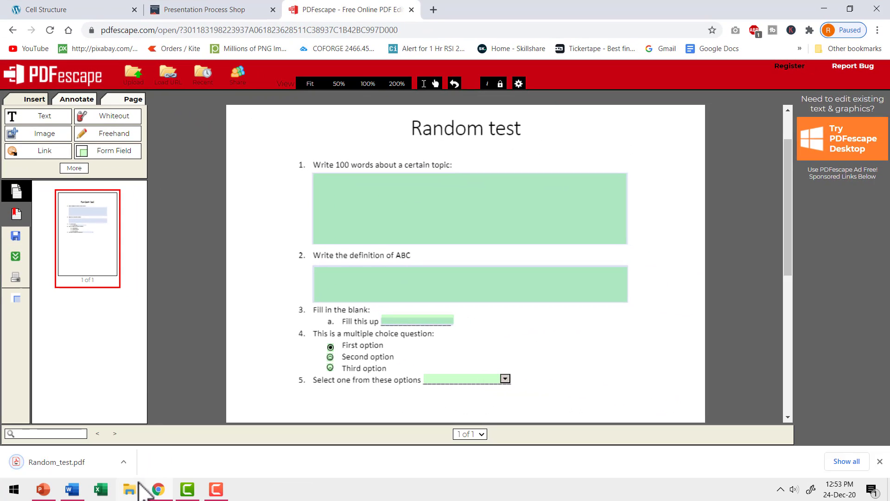
click(124, 461)
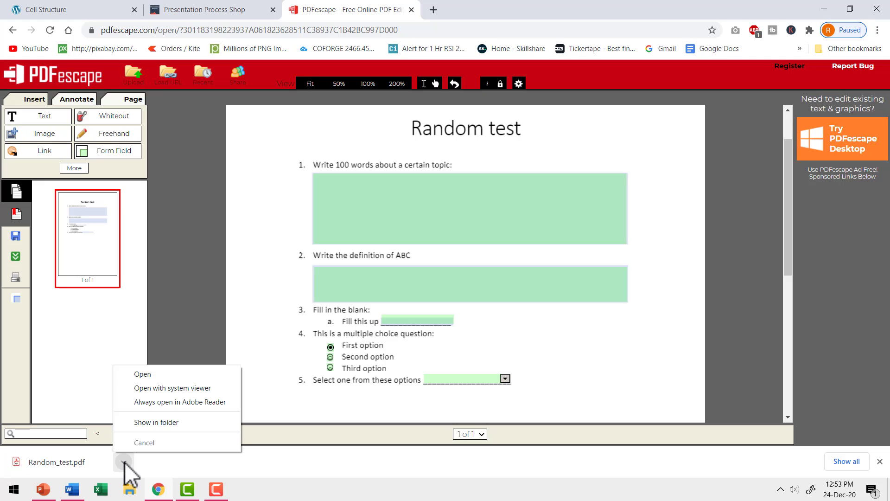
click(165, 421)
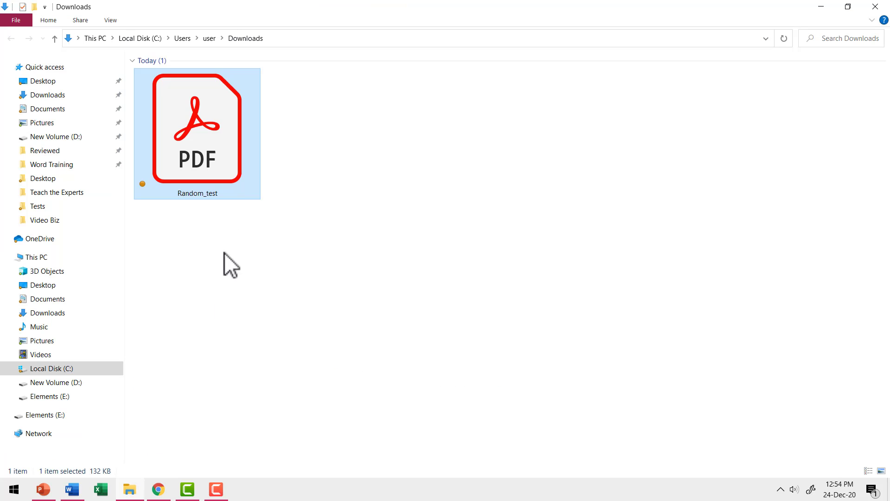
- Rename the file to 'Random_test fillable' and open it in Acrobat Reader
right_click(238, 151)
click(111, 357)
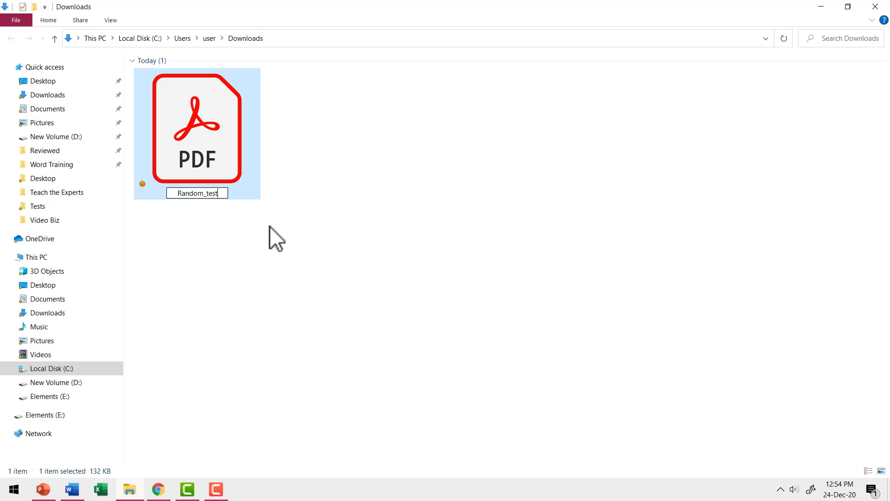
text(fillable)
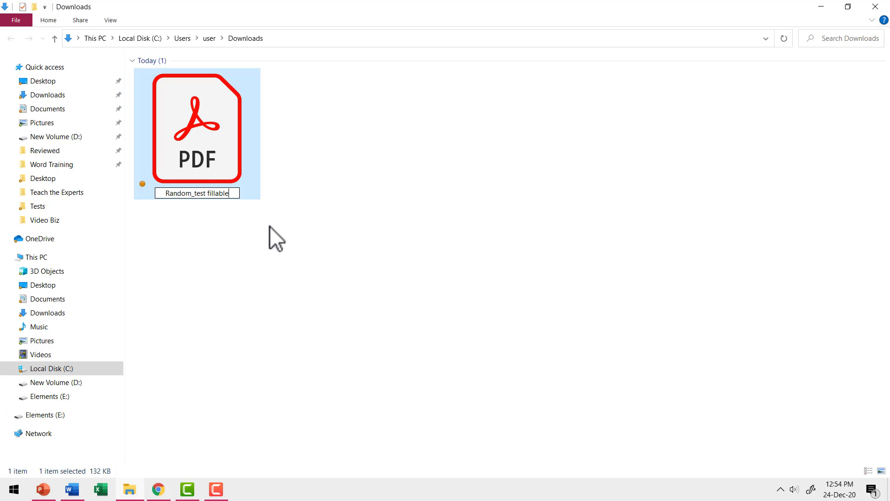
click(269, 226)
double_click(216, 178)
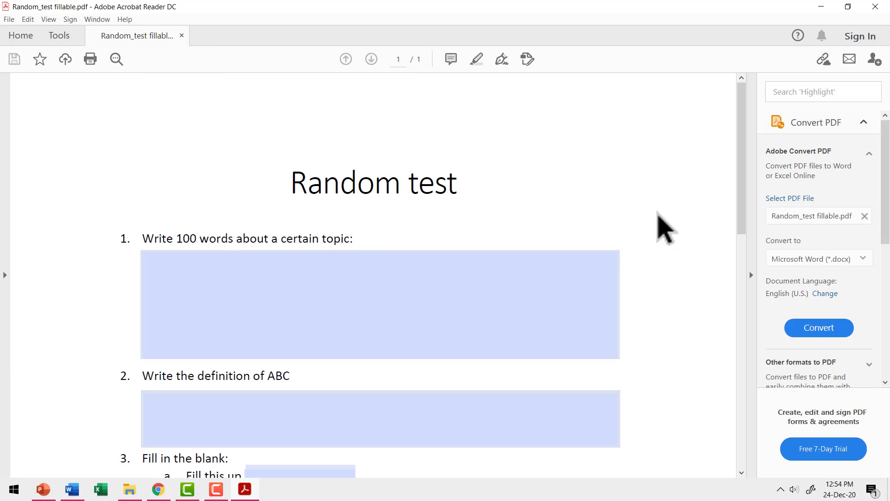
- Fill the question 1 answer field with repeated 'Type something' text until it overflows
click(201, 289)
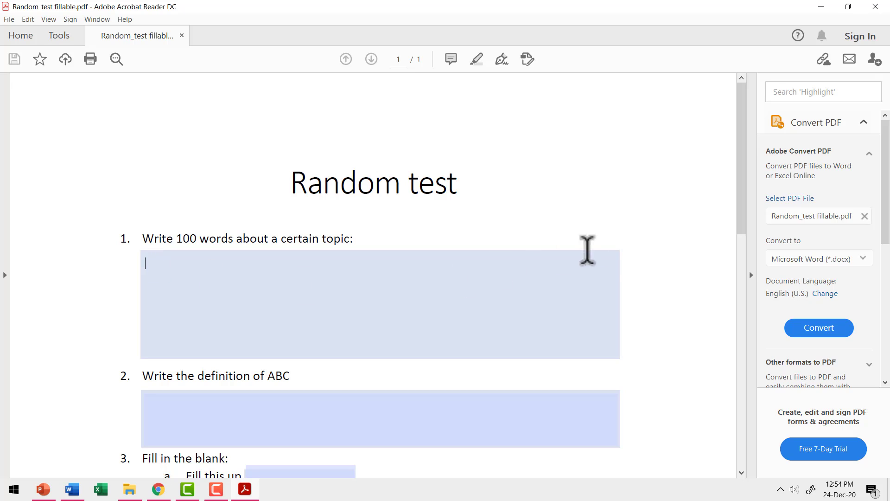
click(683, 227)
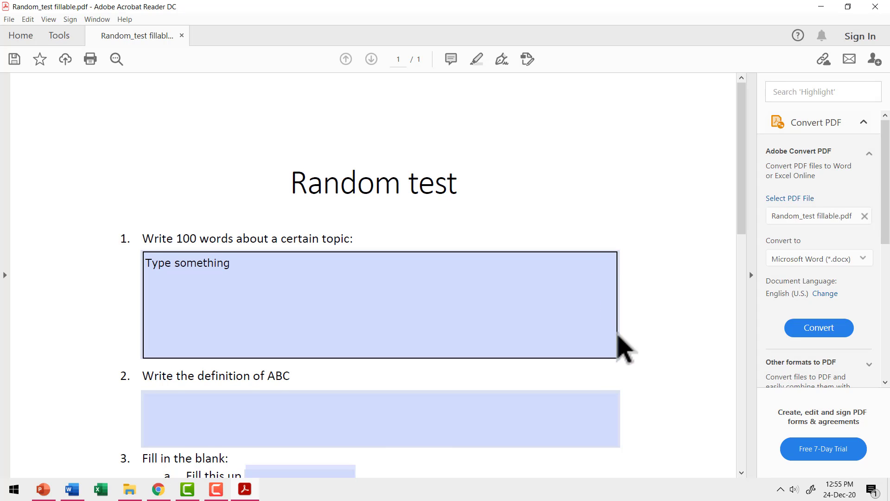
drag(241, 265, 135, 254)
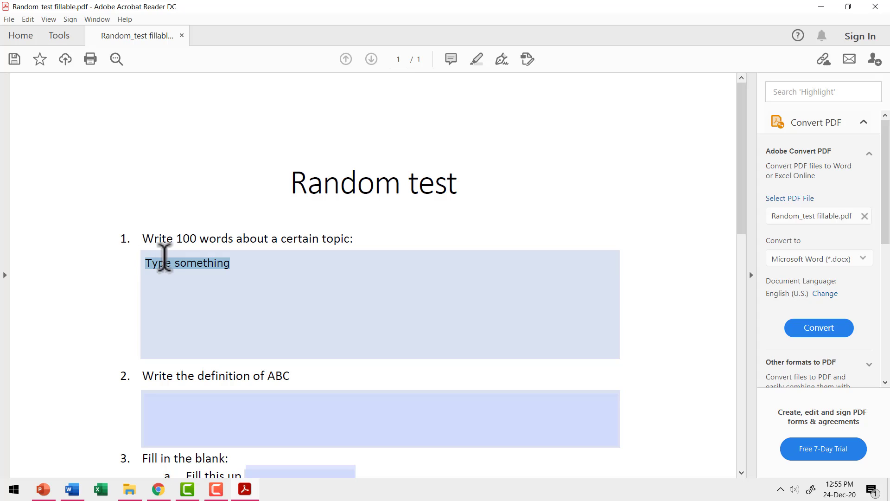
click(238, 262)
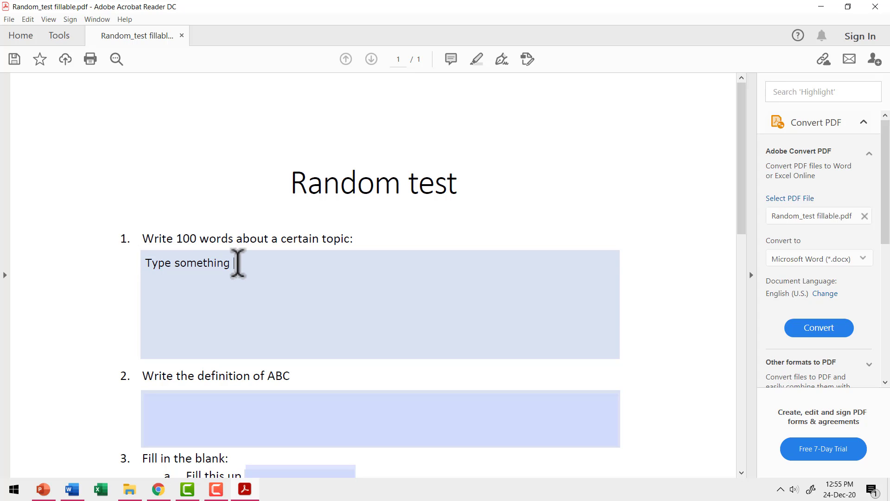
key(ctrl+v)
key(ctrl+v)
key(ctrl+v)
key(ctrl+v)
key(ctrl+v)
key(ctrl+v)
key(ctrl+v)
key(ctrl+v)
key(ctrl+v)
key(ctrl+v)
key(ctrl+v)
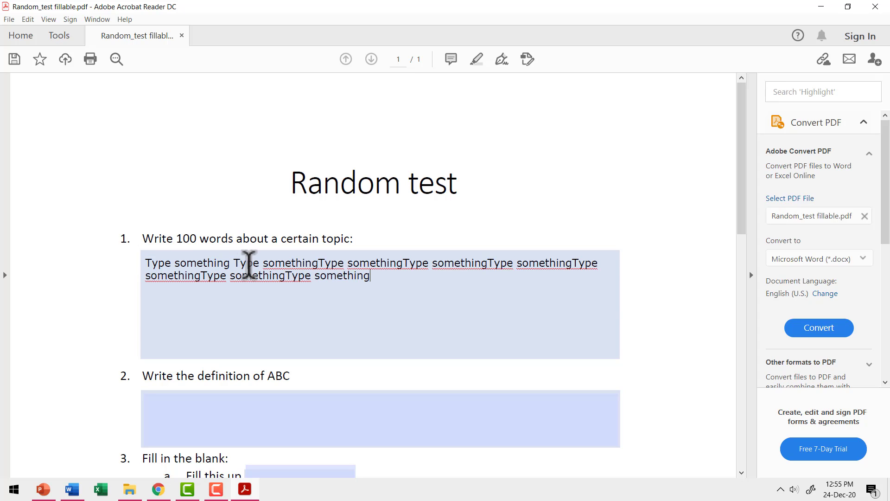
key(ctrl+v)
key(ctrl+v)
key(ctrl+v)
key(ctrl+v)
key(ctrl+v)
key(ctrl+v)
key(ctrl+v)
key(ctrl+v)
key(ctrl+v)
key(ctrl+v)
key(ctrl+v)
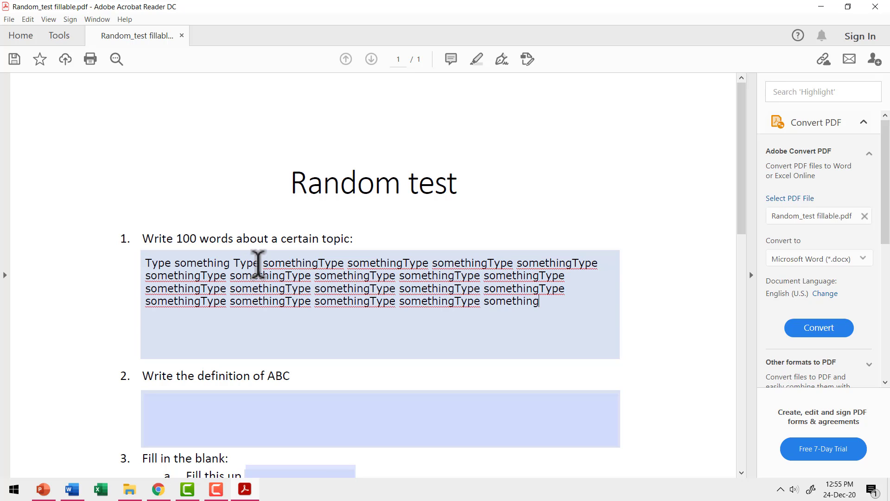
key(ctrl+v)
key(ctrl+v)
key(ctrl+v)
key(ctrl+v)
key(ctrl+v)
key(ctrl+v)
key(ctrl+v)
key(ctrl+v)
key(ctrl+v)
key(ctrl+v)
key(ctrl+v)
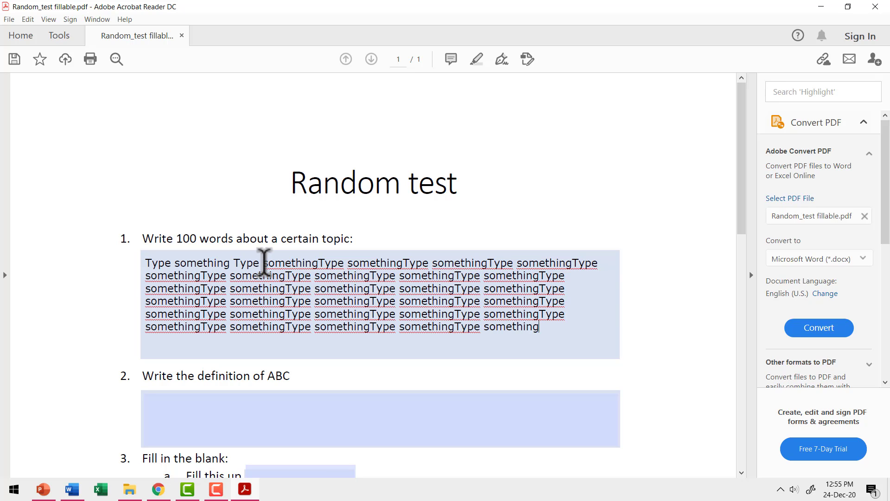
key(ctrl+v)
key(ctrl+v)
key(ctrl+v)
key(ctrl+v)
key(ctrl+v)
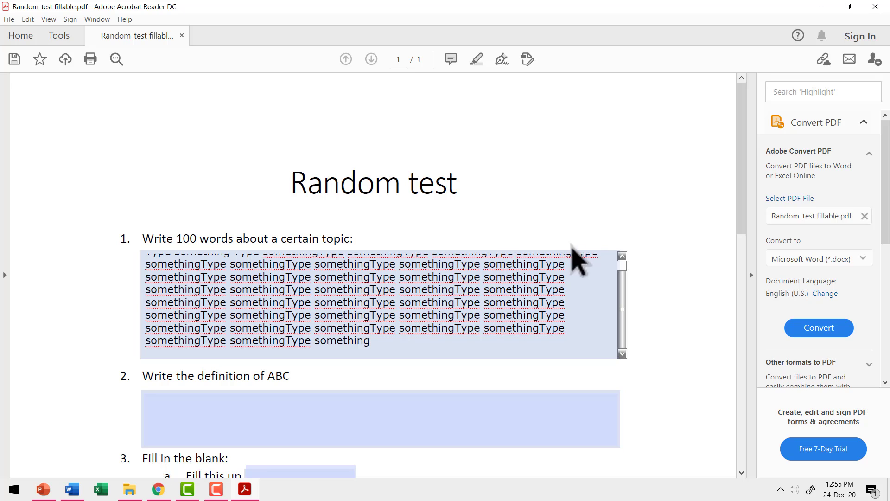
- Paste repeated 'Type something' text into the definition of ABC answer field
click(155, 400)
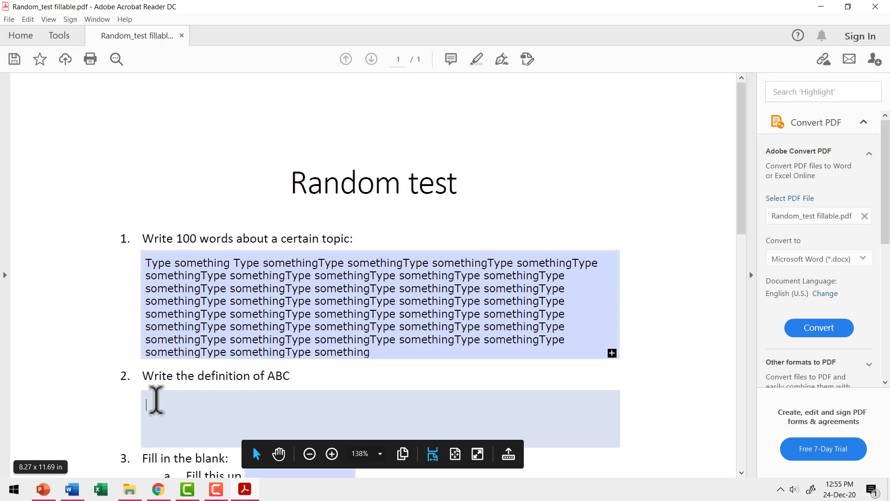
key(ctrl+v)
key(ctrl+v)
key(ctrl+v)
key(ctrl+v)
key(ctrl+v)
key(ctrl+v)
key(ctrl+v)
key(ctrl+v)
key(ctrl+v)
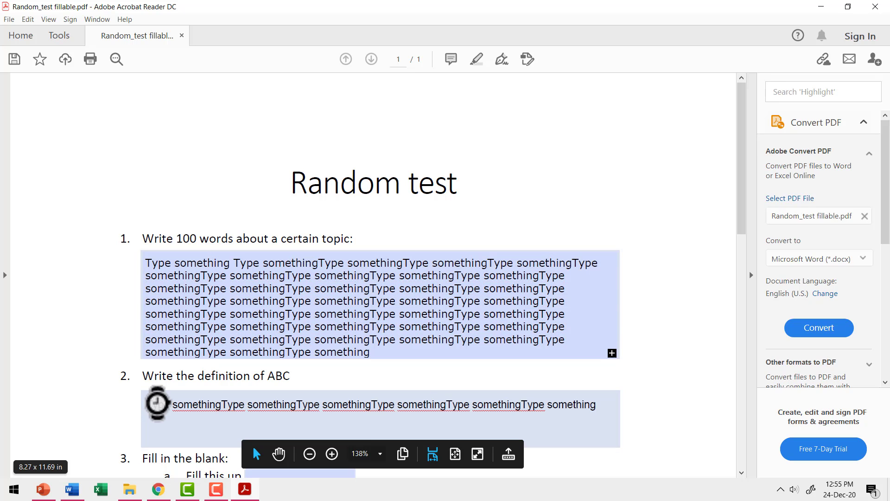
key(ctrl+v)
key(ctrl+v)
key(ctrl+v)
key(ctrl+v)
key(ctrl+v)
key(ctrl+v)
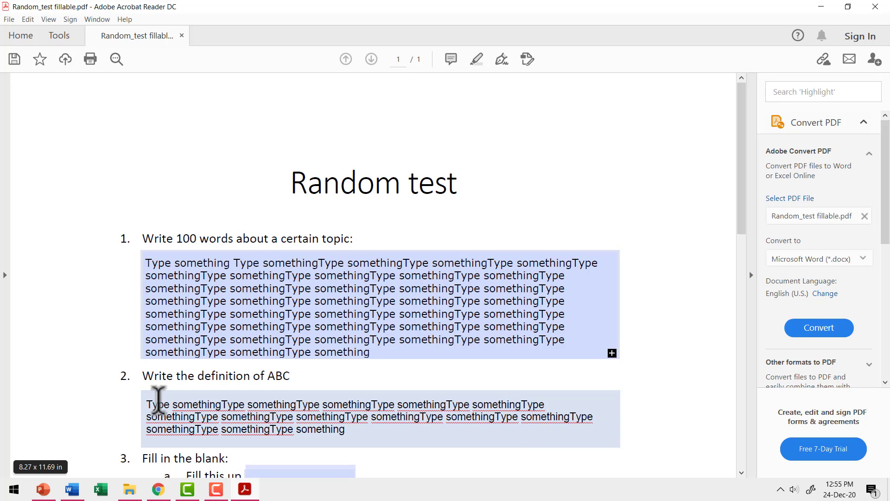
key(ctrl+v)
key(ctrl+v)
key(ctrl+v)
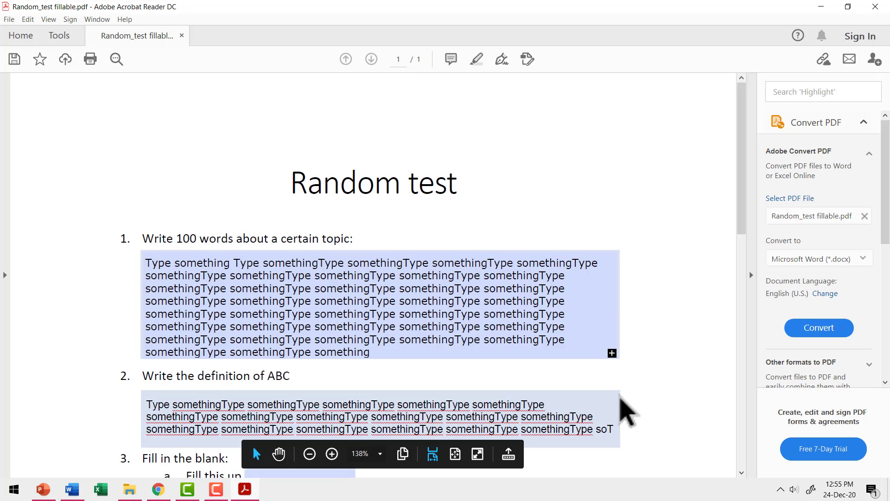
scroll(689, 389, down, 1)
- Enter 'This is my choice' in the Fill this up blank
scroll(689, 392, down, 2)
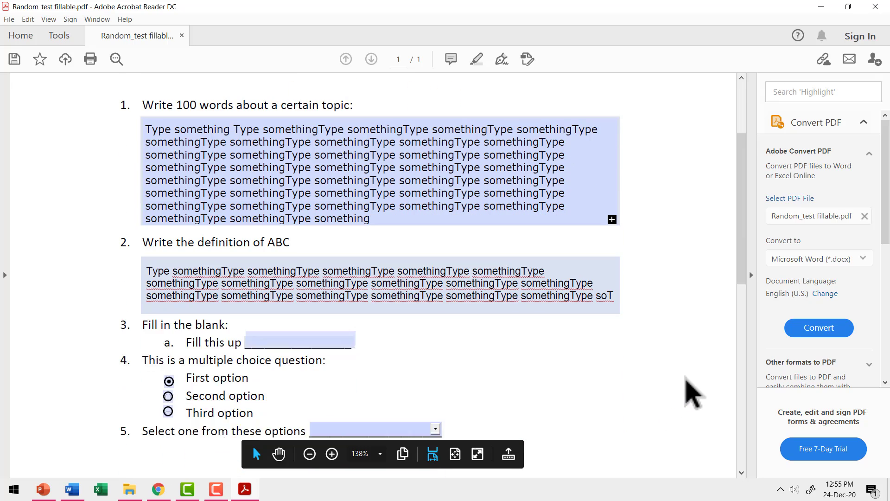
click(265, 318)
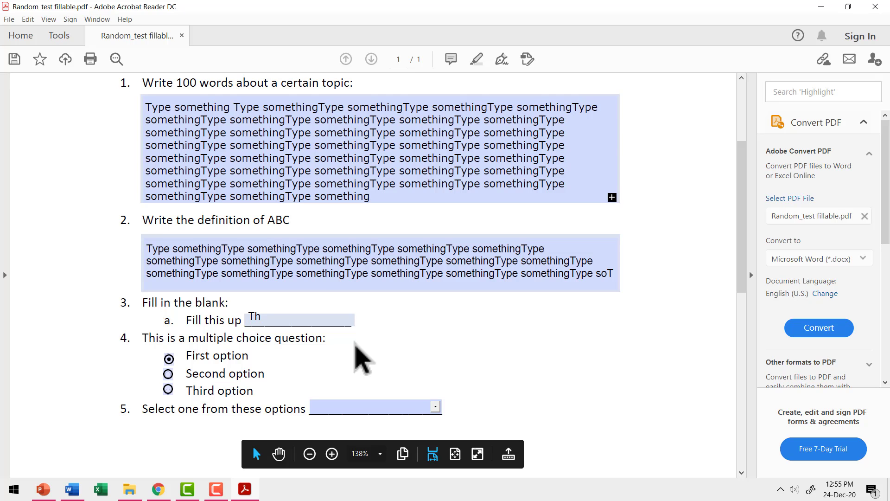
text(This is my )
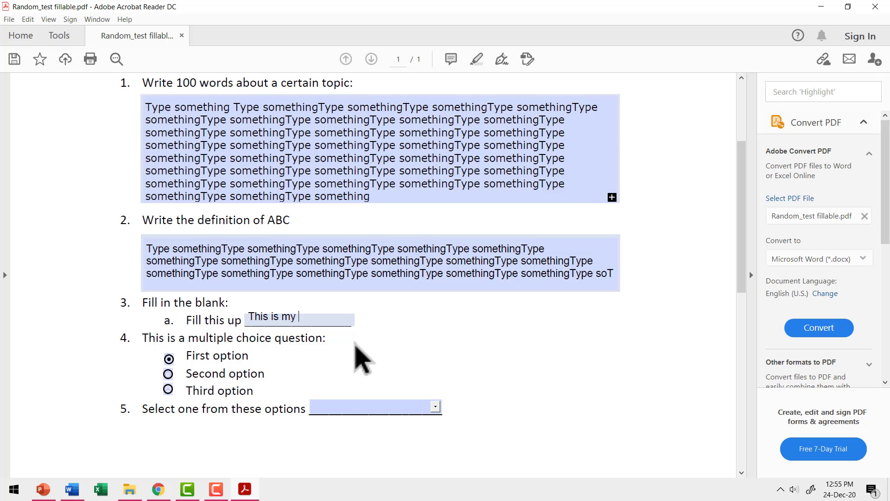
text(choice)
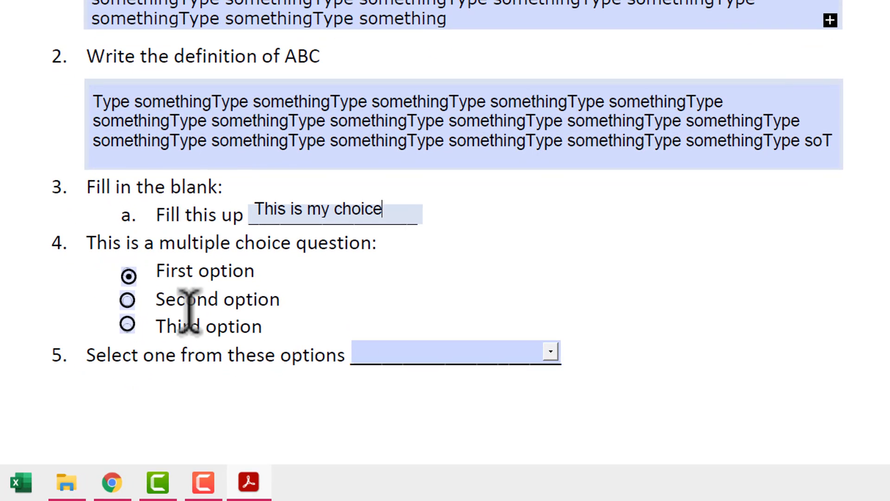
- Mark Third option as the answer to question 4
click(127, 301)
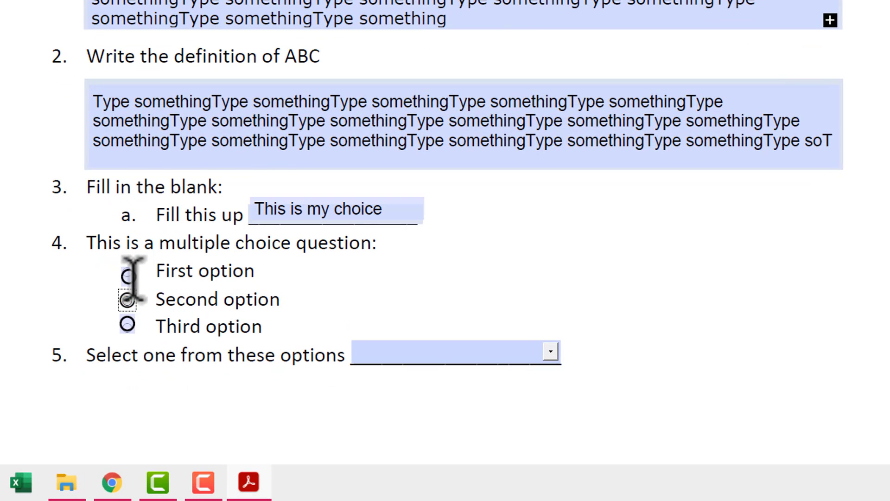
click(129, 277)
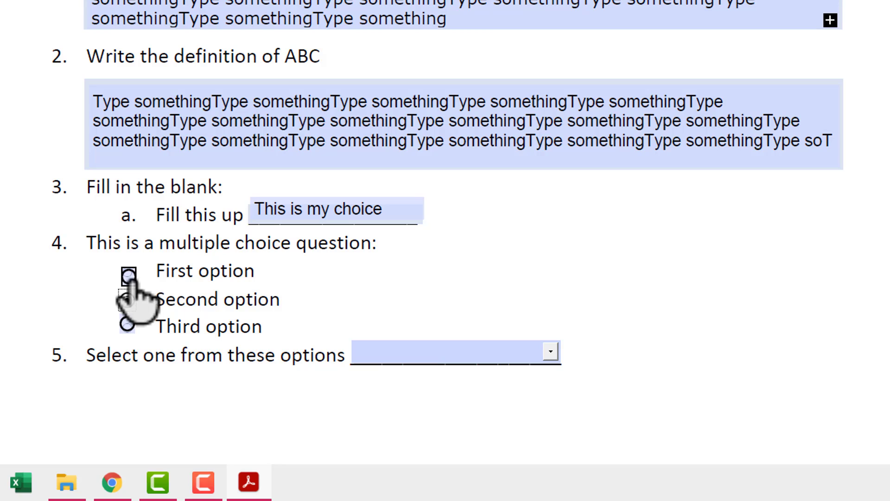
click(127, 324)
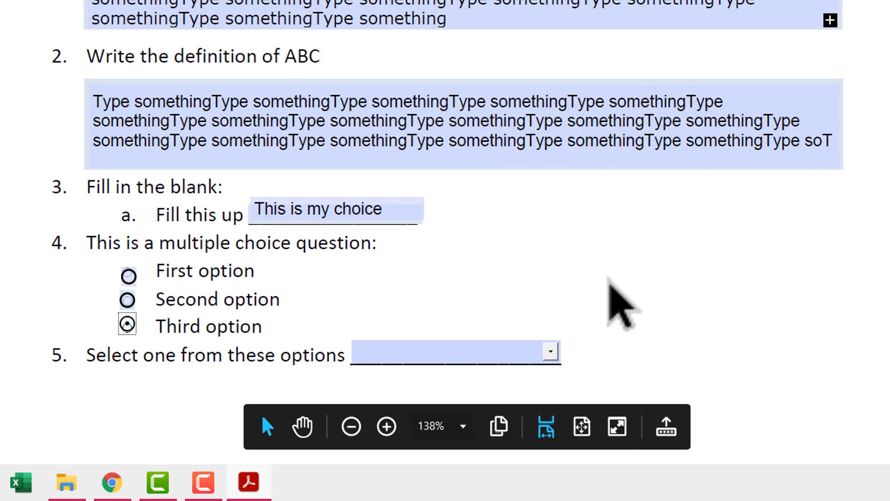
- Pick Option 2 from the question 5 dropdown, then return to the top of the form
key(Tab)
click(326, 361)
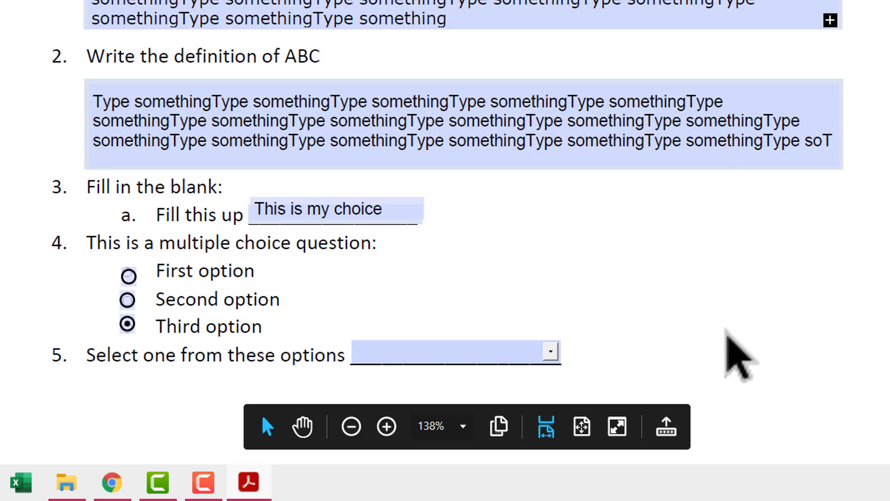
click(549, 351)
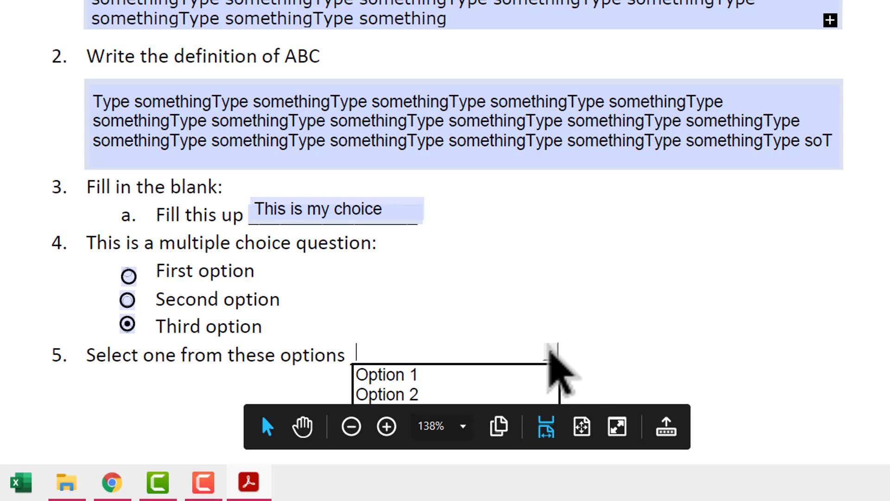
scroll(626, 331, down, 2)
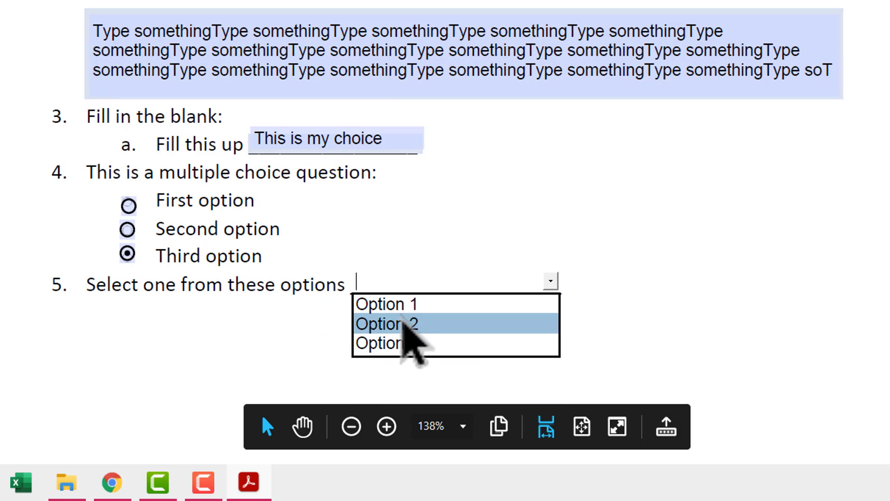
click(407, 324)
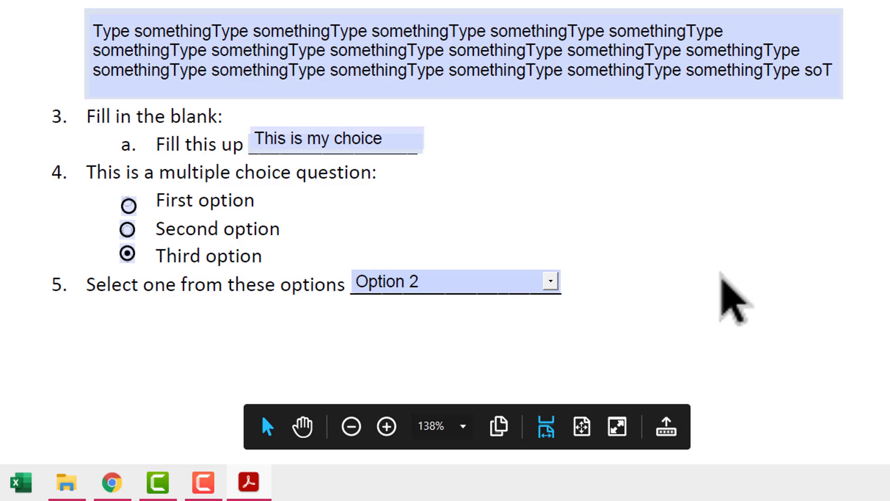
scroll(720, 278, up, 3)
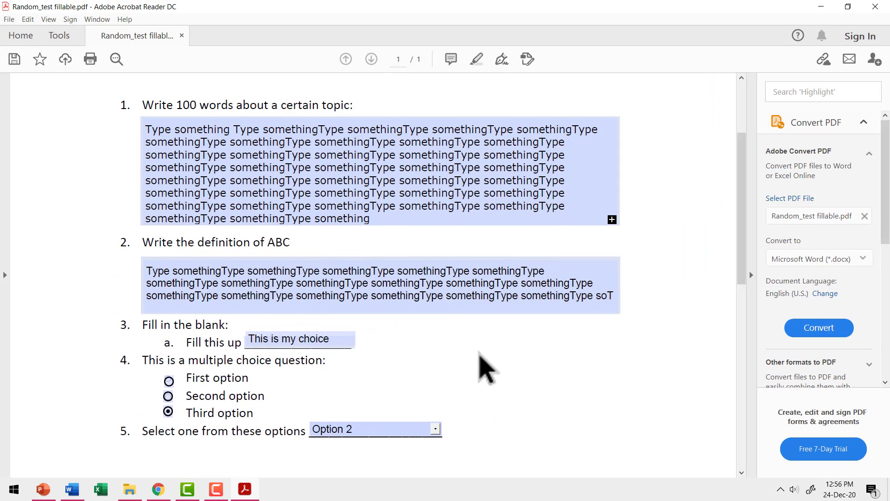
click(290, 20)
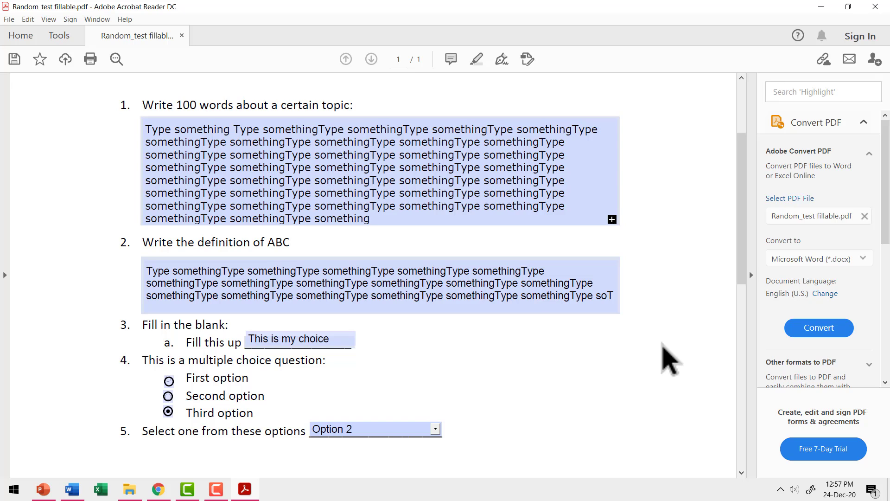
- Switch back to Chrome and close the PDFescape tab
key(alt+Tab)
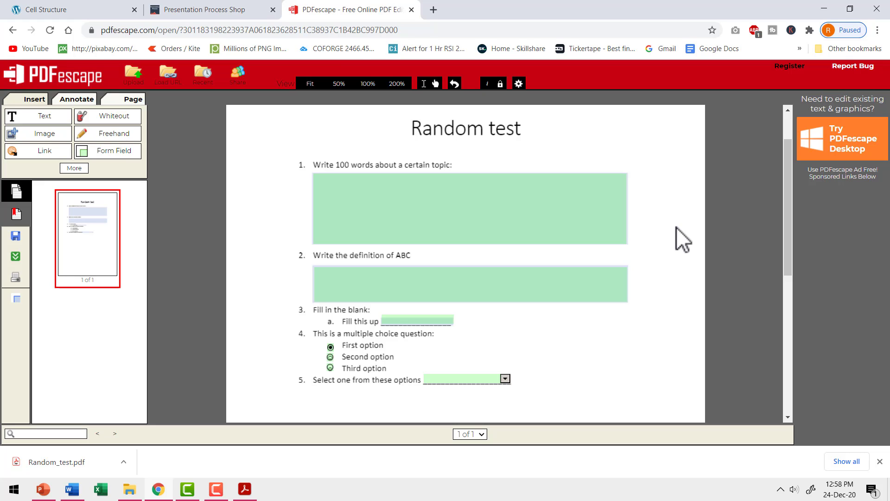
key(ctrl+w)
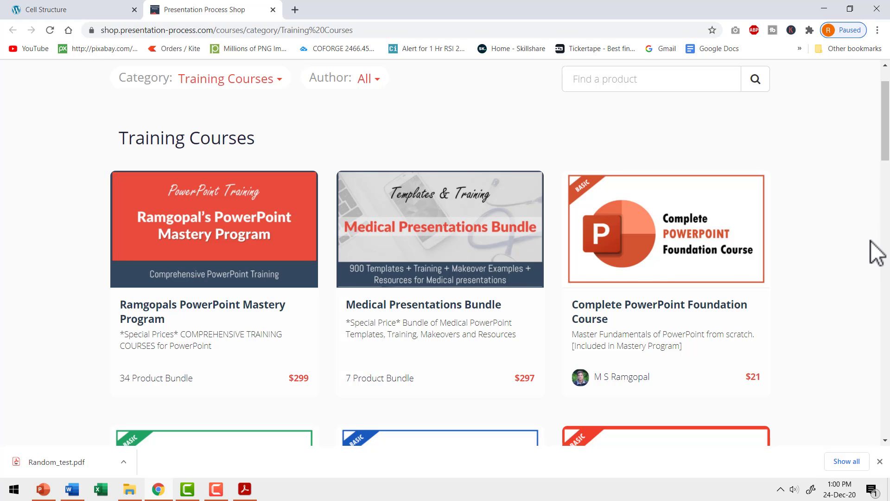
- Browse the Training Courses grid, then go forward to the Templates Pack category page
scroll(739, 224, down, 1)
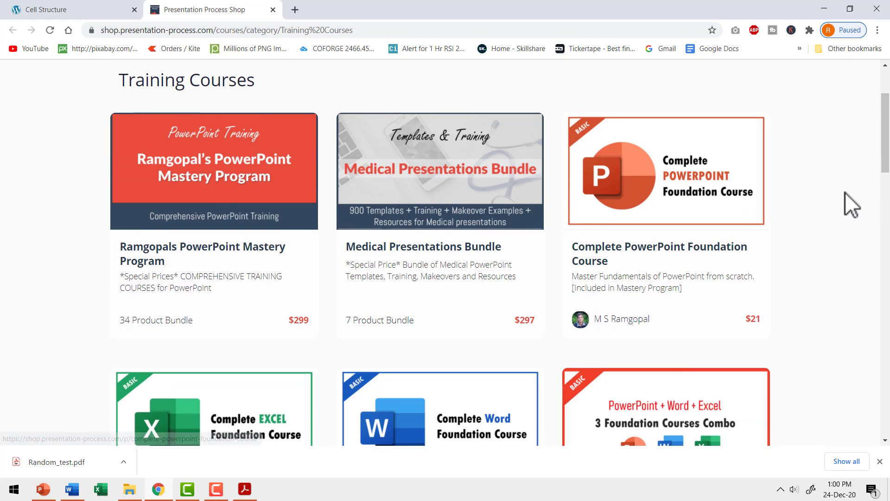
scroll(844, 202, down, 2)
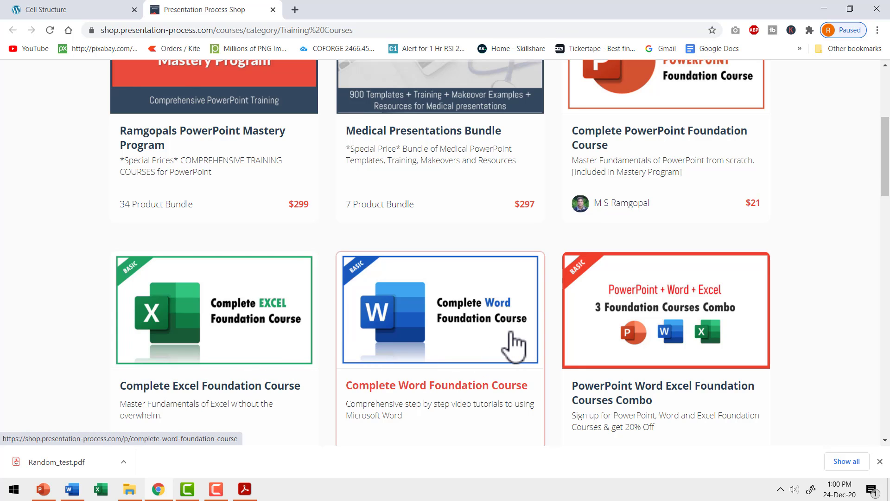
scroll(513, 343, up, 1)
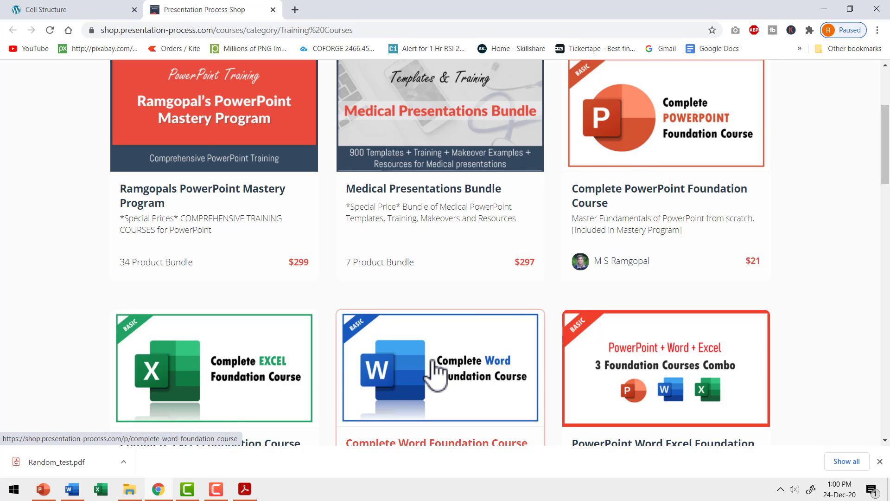
scroll(436, 370, up, 1)
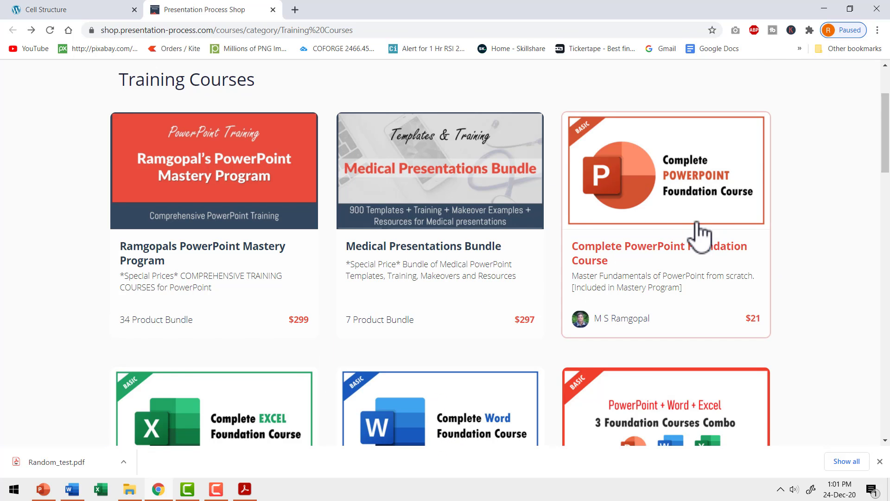
scroll(700, 220, down, 2)
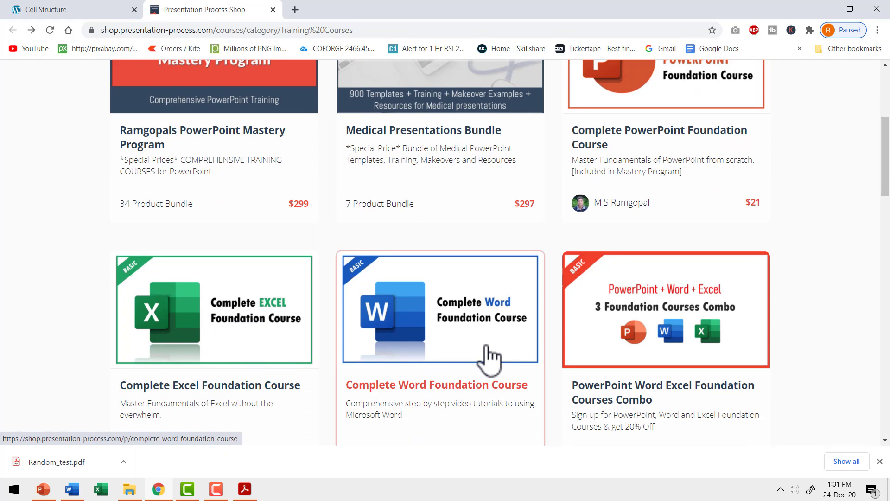
scroll(715, 292, up, 1)
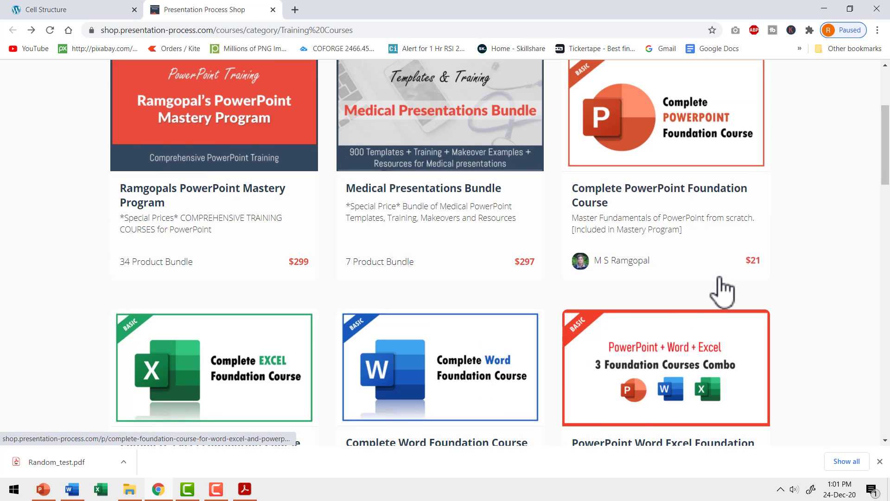
scroll(715, 278, down, 1)
scroll(338, 361, down, 1)
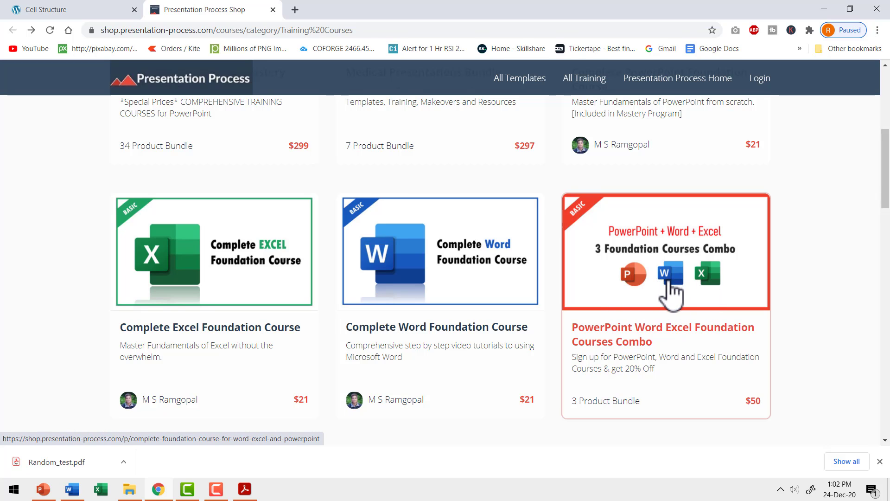
key(alt+Right)
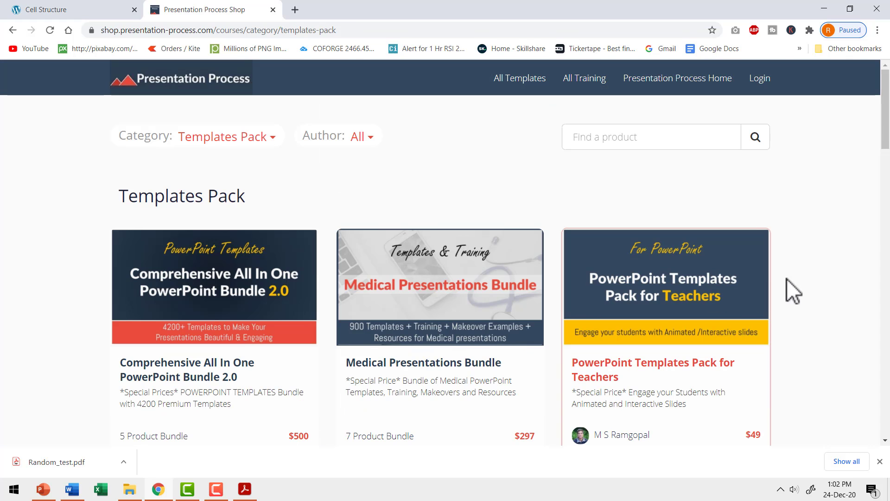